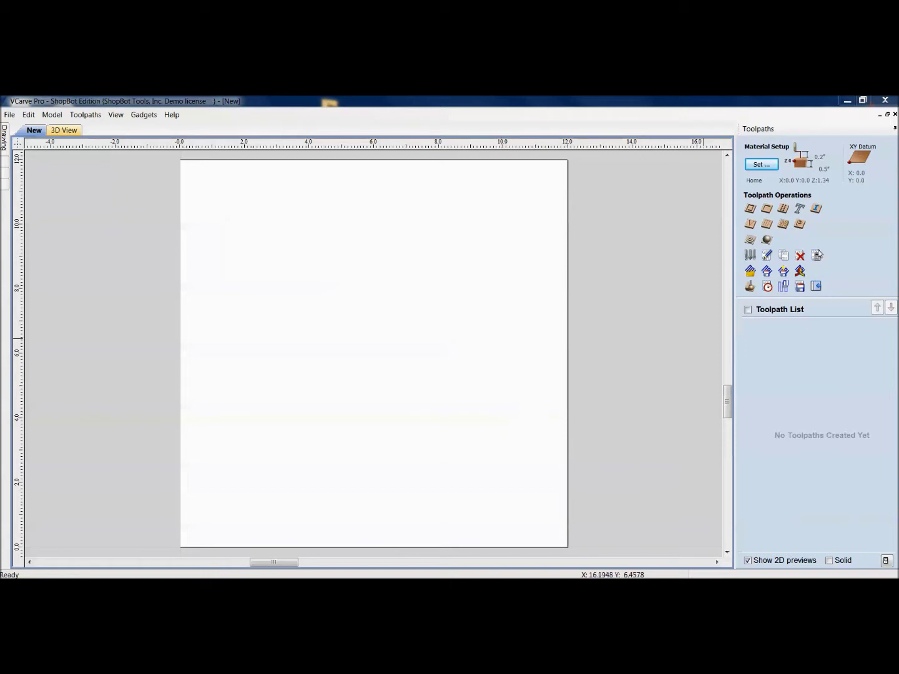
Look over the tool database and the toolpath saving panel, closing both unchanged
left_click(751, 255)
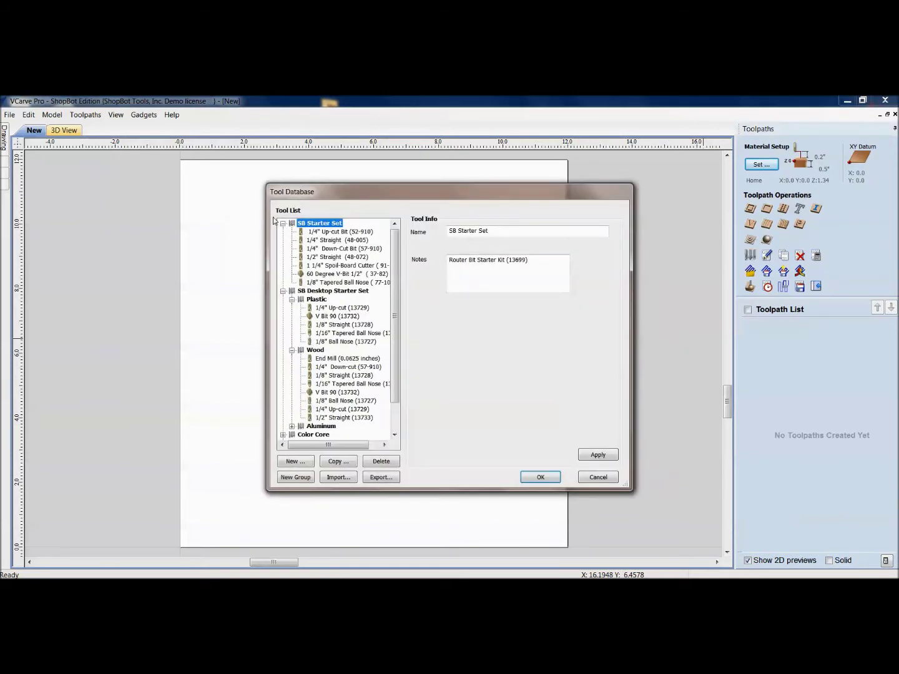
scroll(395, 381, "down", 2)
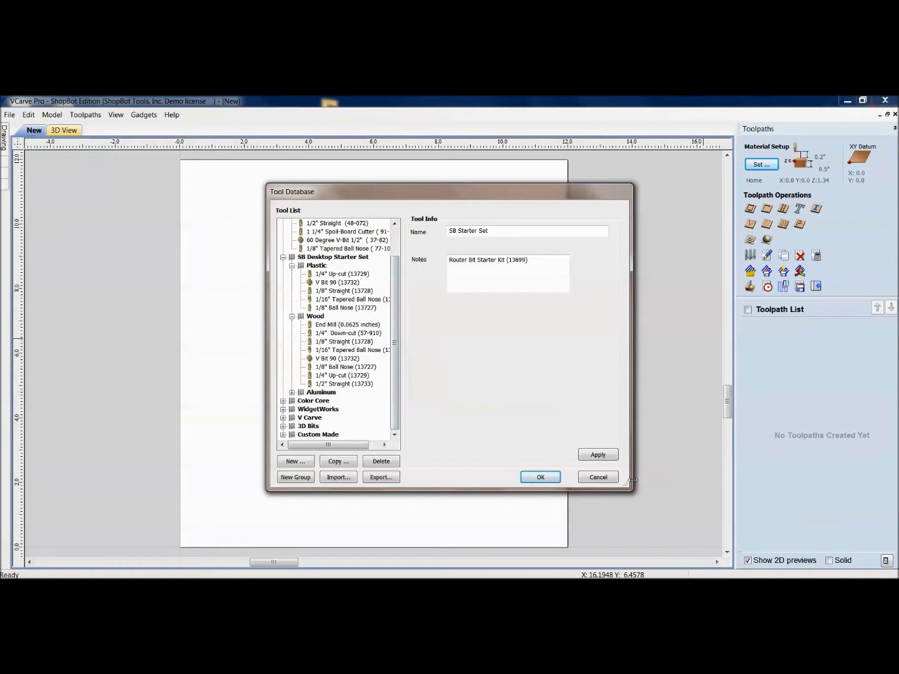
left_click(598, 476)
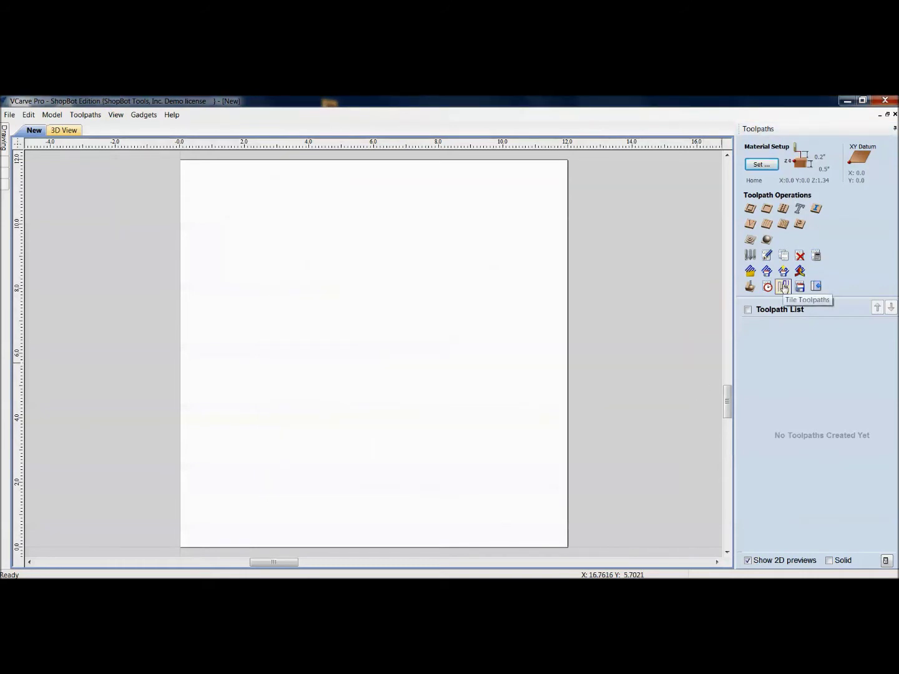
left_click(800, 287)
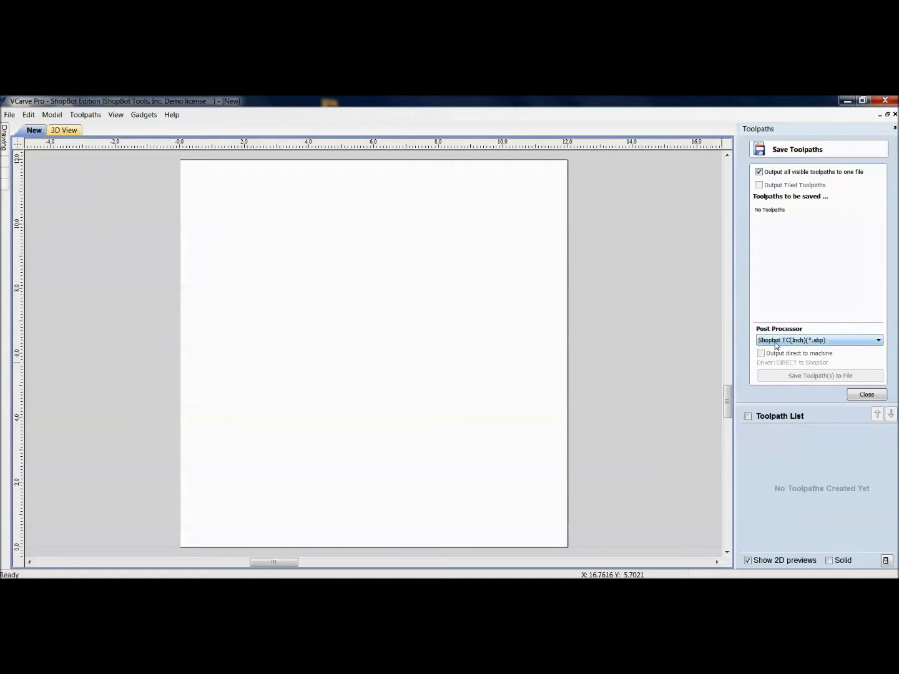
left_click(862, 398)
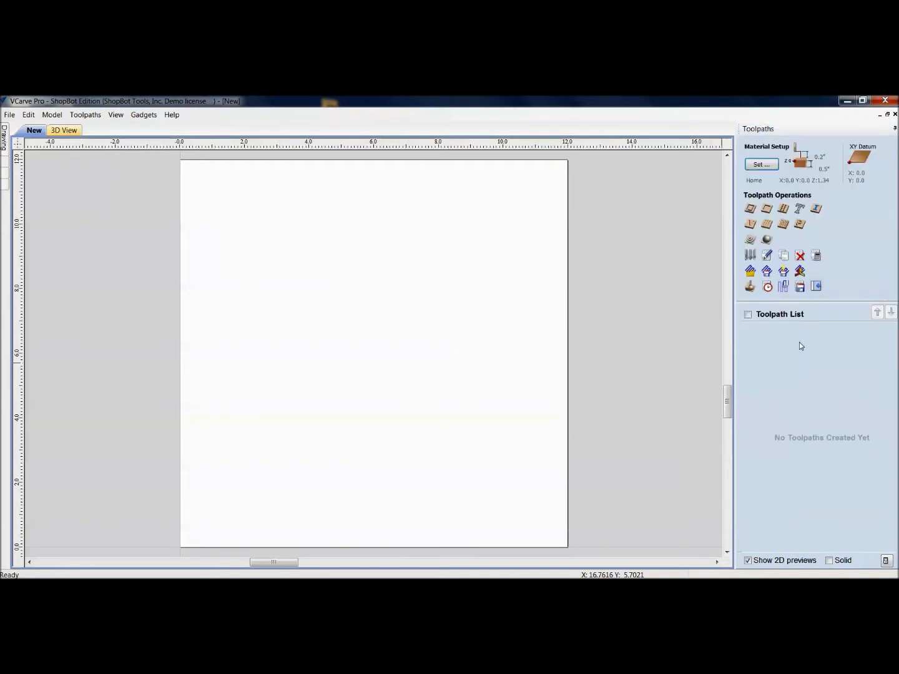
Open the application data folder and select its BitmapTextures folder, then return to the toolpath panel
left_click(10, 115)
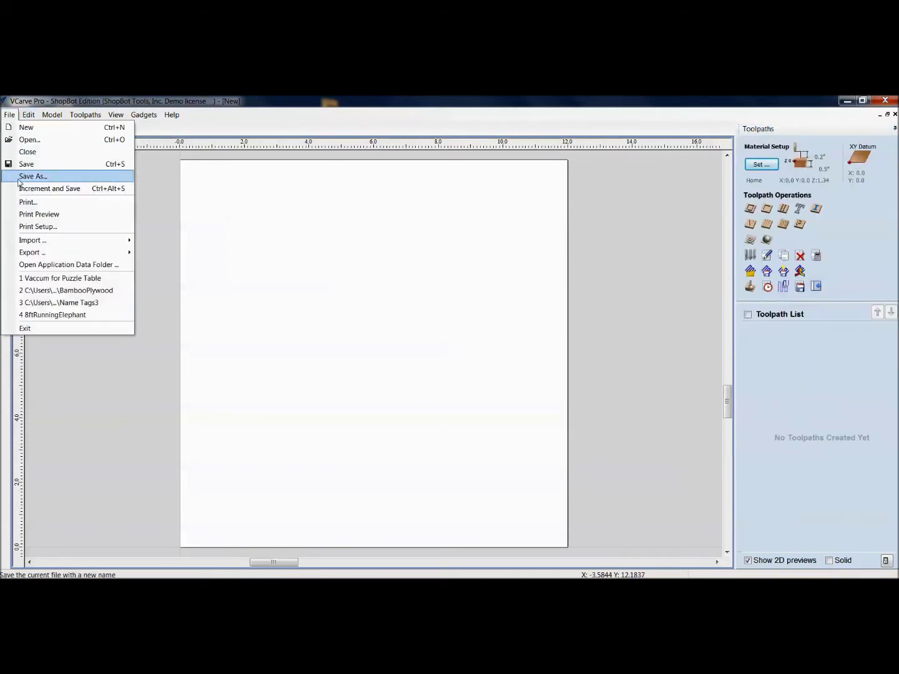
left_click(31, 267)
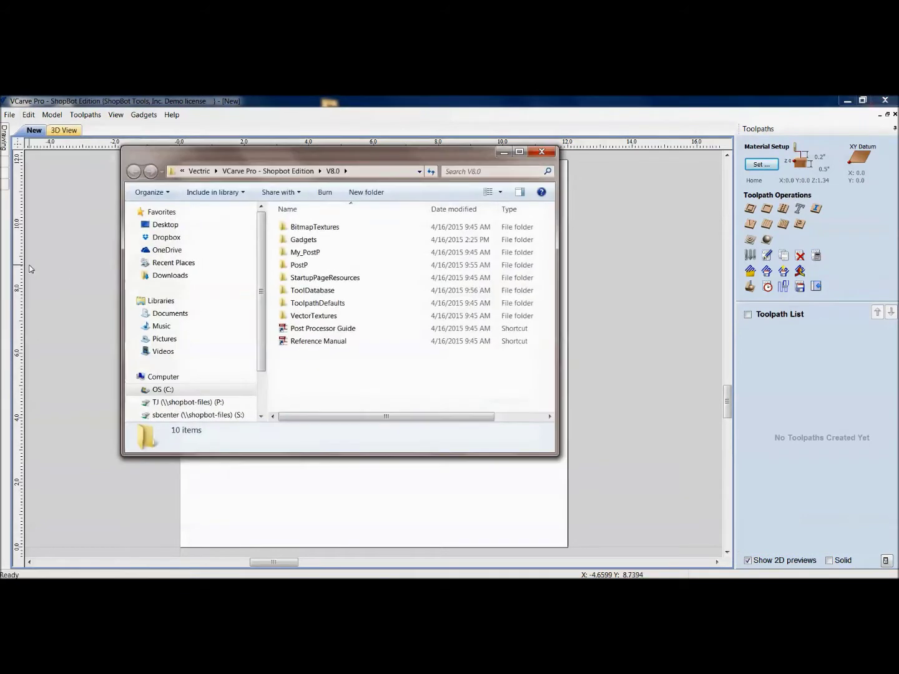
left_click(321, 230)
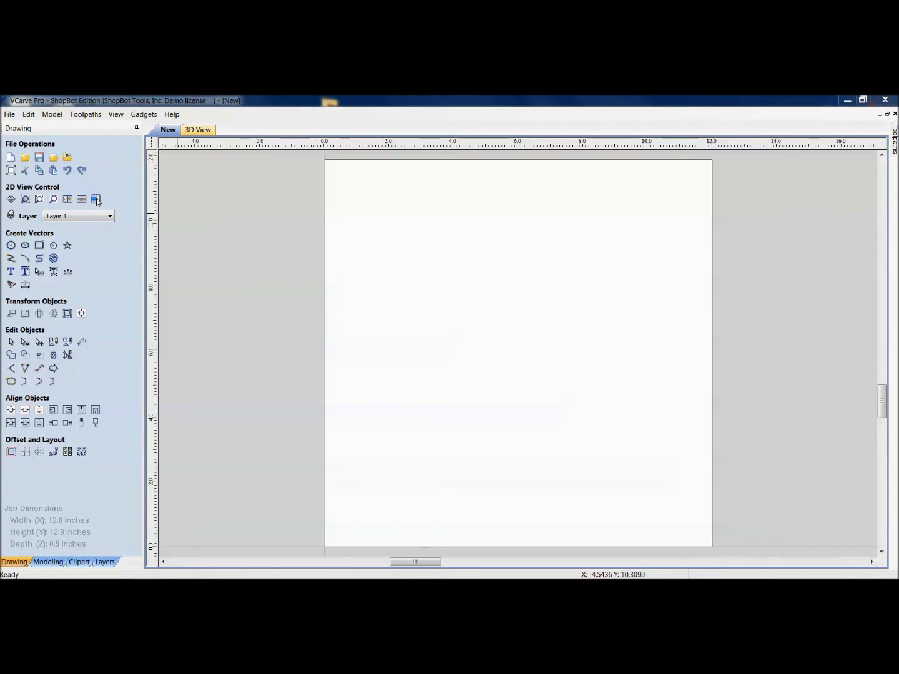
left_click(97, 199)
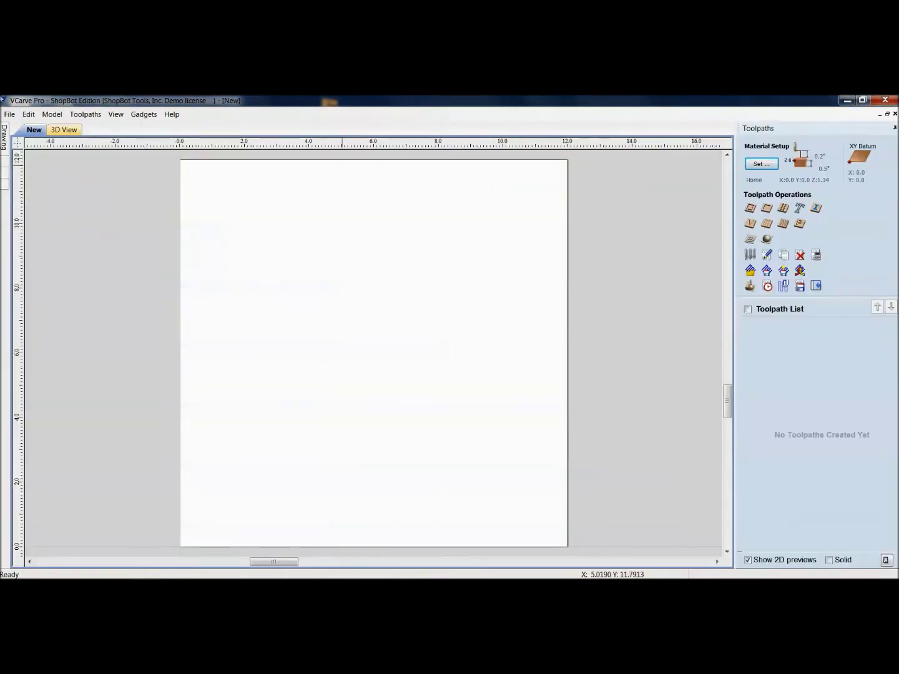
Reopen the tool database and collapse the SB Starter Set and SB Desktop Starter Set groups
left_click(86, 115)
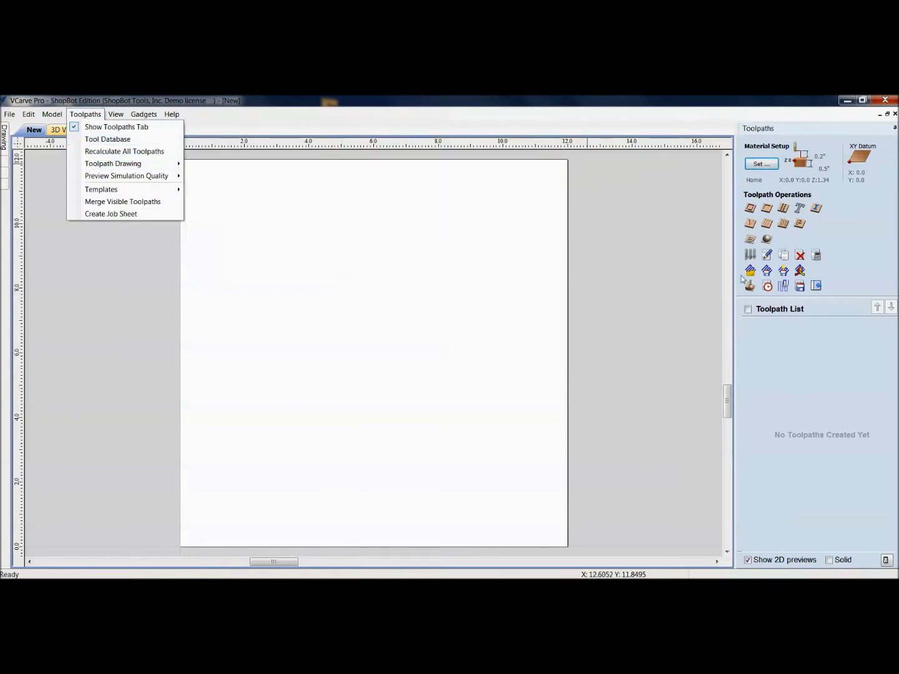
left_click(751, 256)
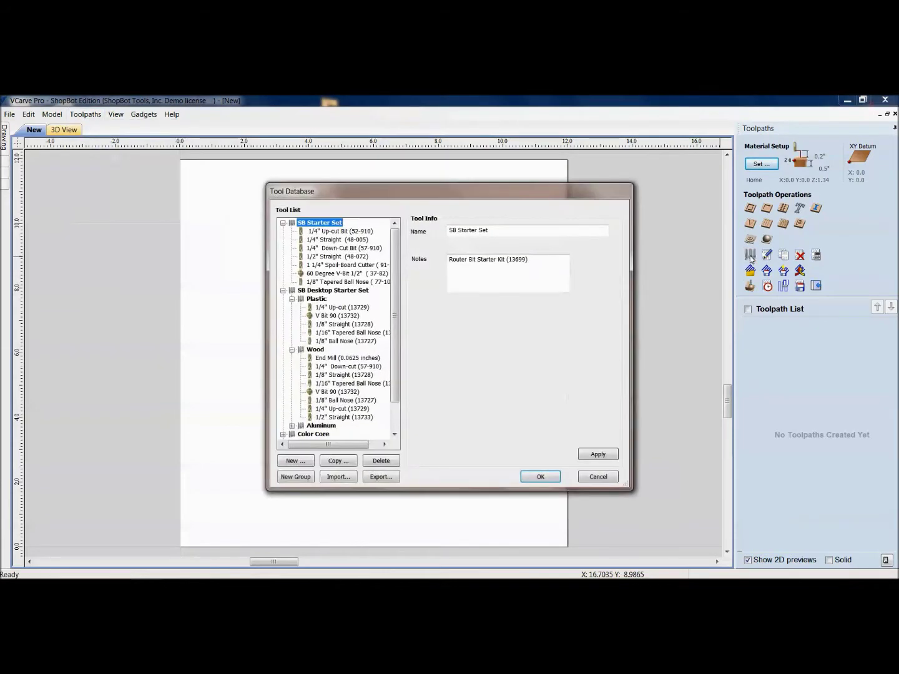
left_click(283, 223)
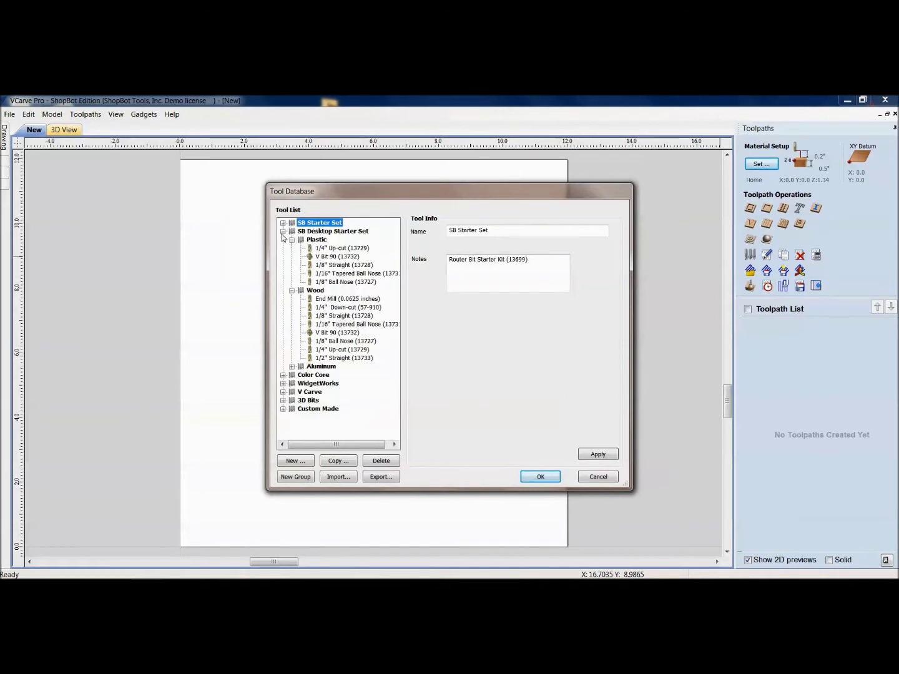
left_click(283, 232)
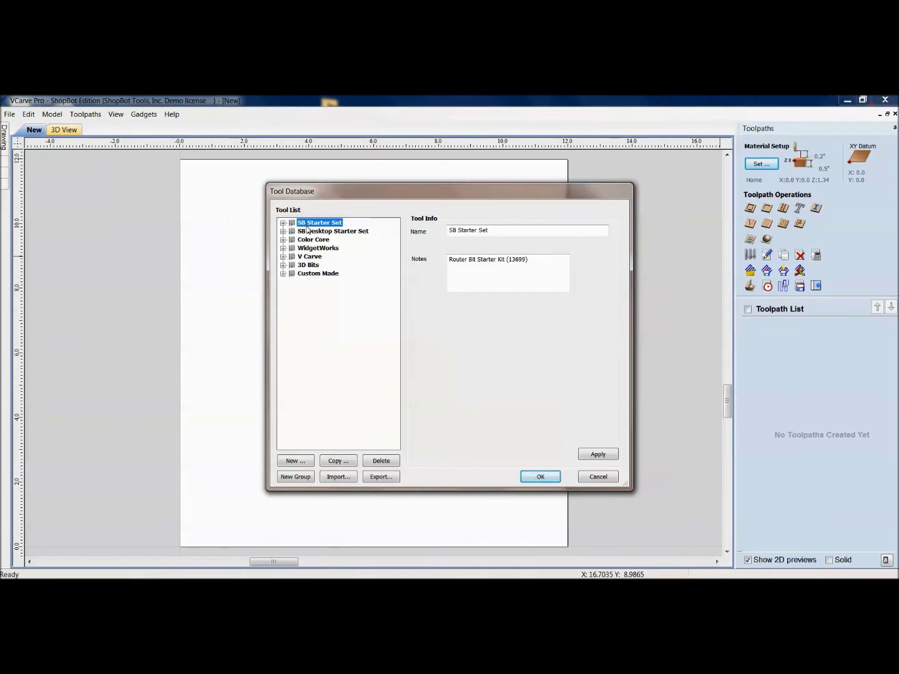
Compare the notes of the SB Starter Set, SB Desktop Starter Set and Color Core groups
left_click(306, 224)
left_click(312, 232)
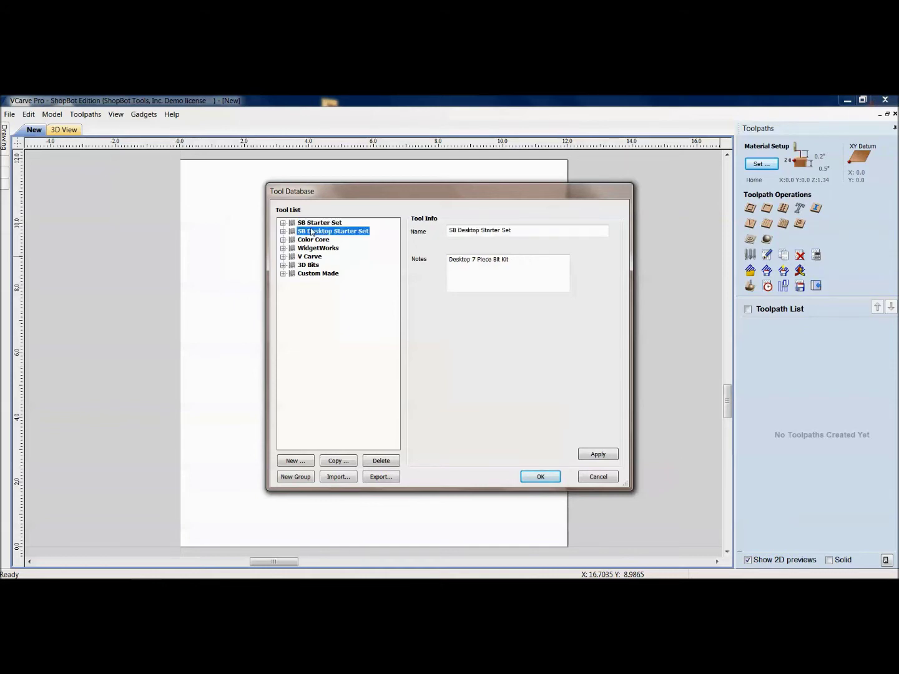
left_click(311, 226)
left_click(309, 232)
left_click(300, 243)
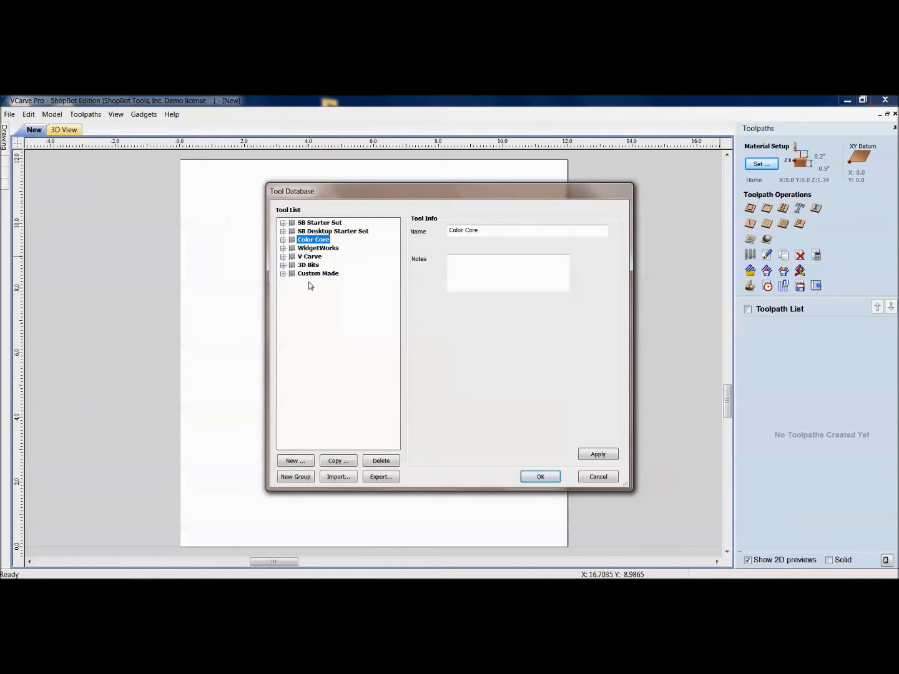
left_click(308, 223)
left_click(307, 233)
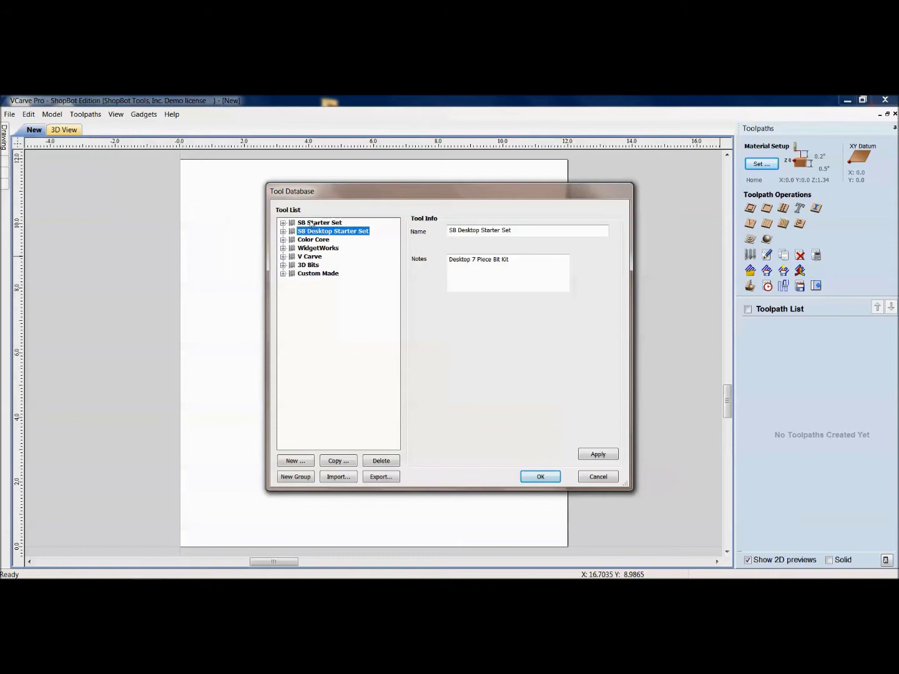
Expand Color Core and WidgetWorks to list their engraving bits, pen, drag bit and knife
left_click(304, 240)
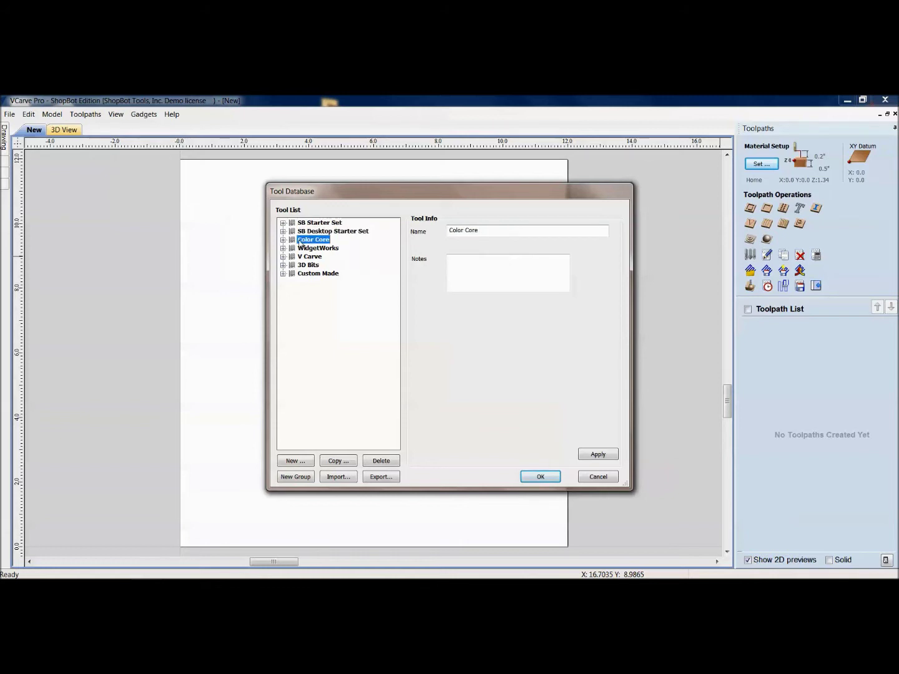
left_click(283, 241)
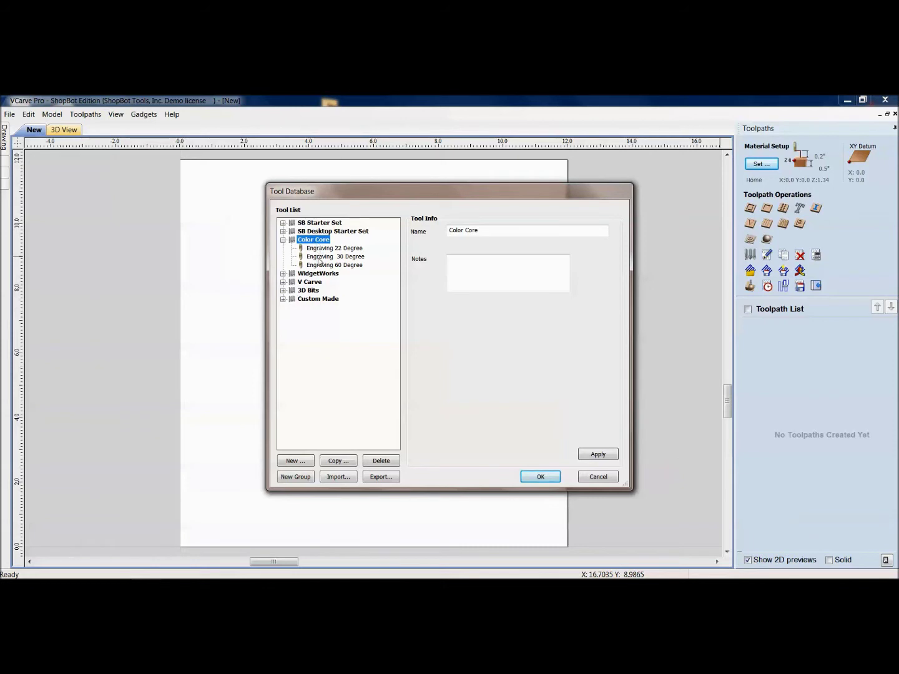
left_click(284, 275)
left_click(284, 275)
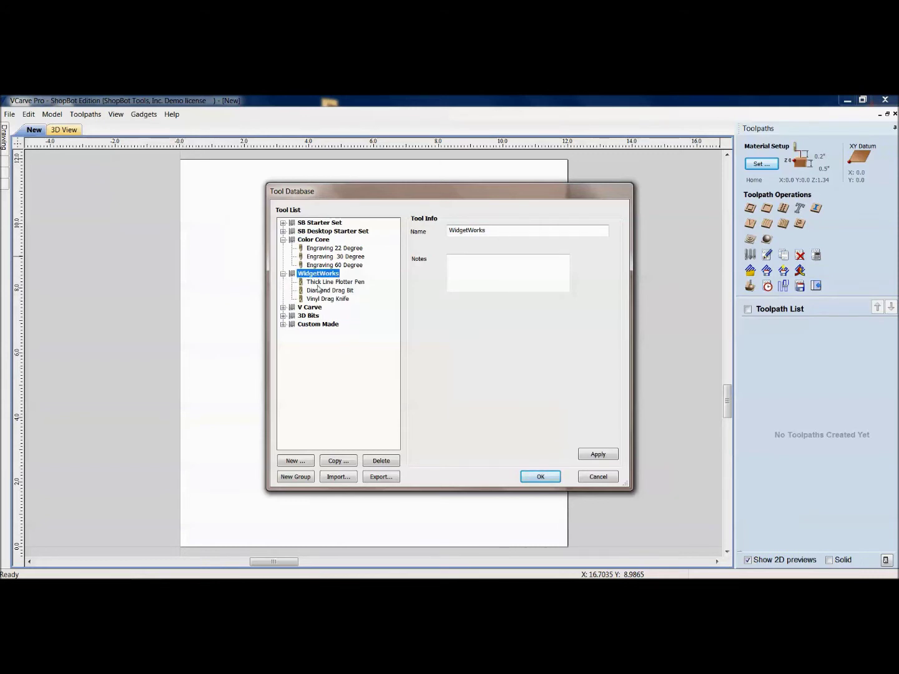
Check the Diamond Drag Bit settings, collapse Color Core and WidgetWorks, and expand V Carve
left_click(318, 291)
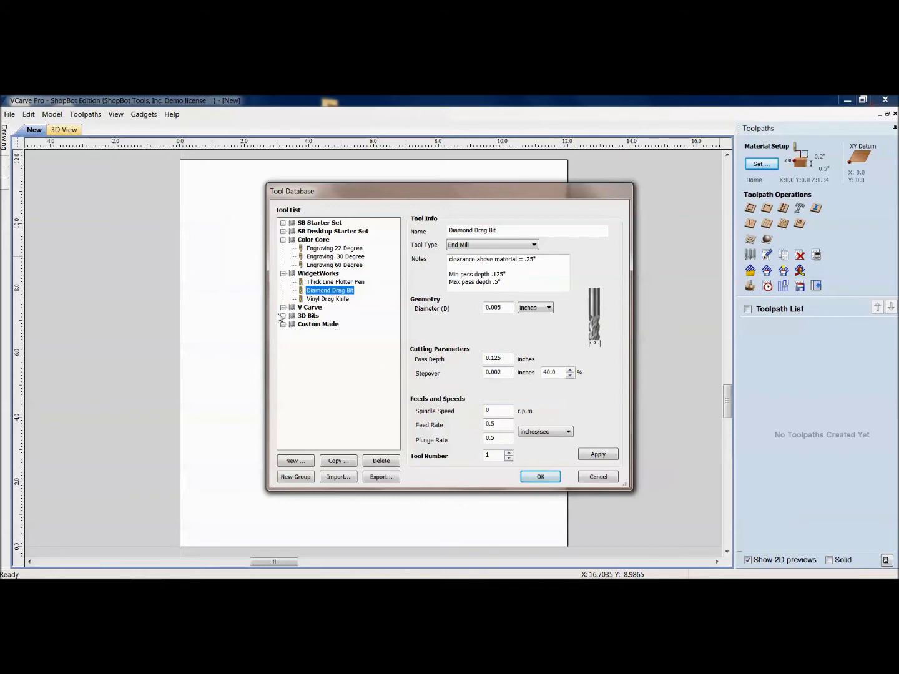
left_click(283, 239)
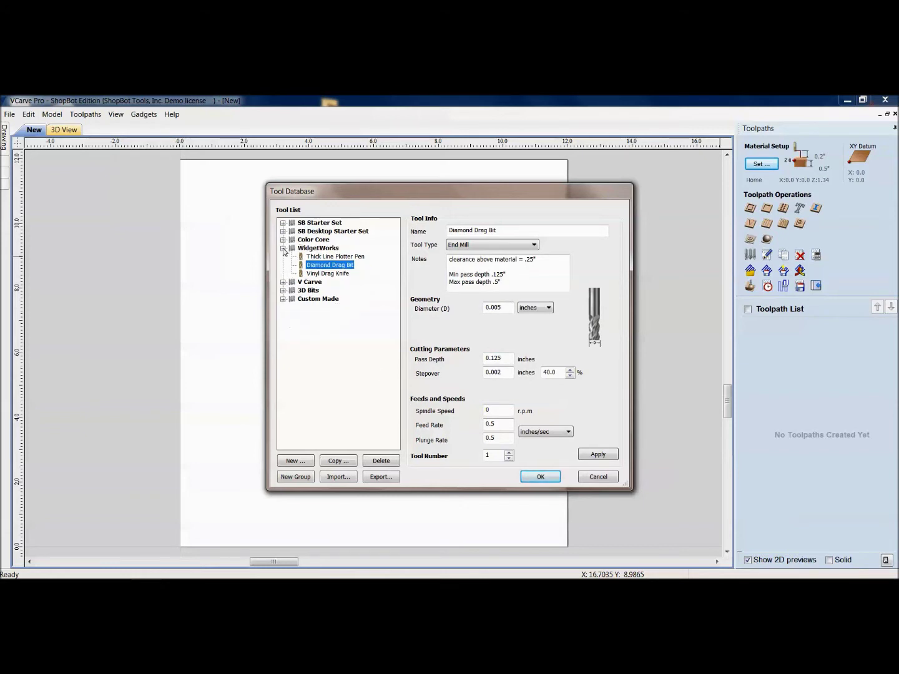
left_click(283, 248)
left_click(306, 257)
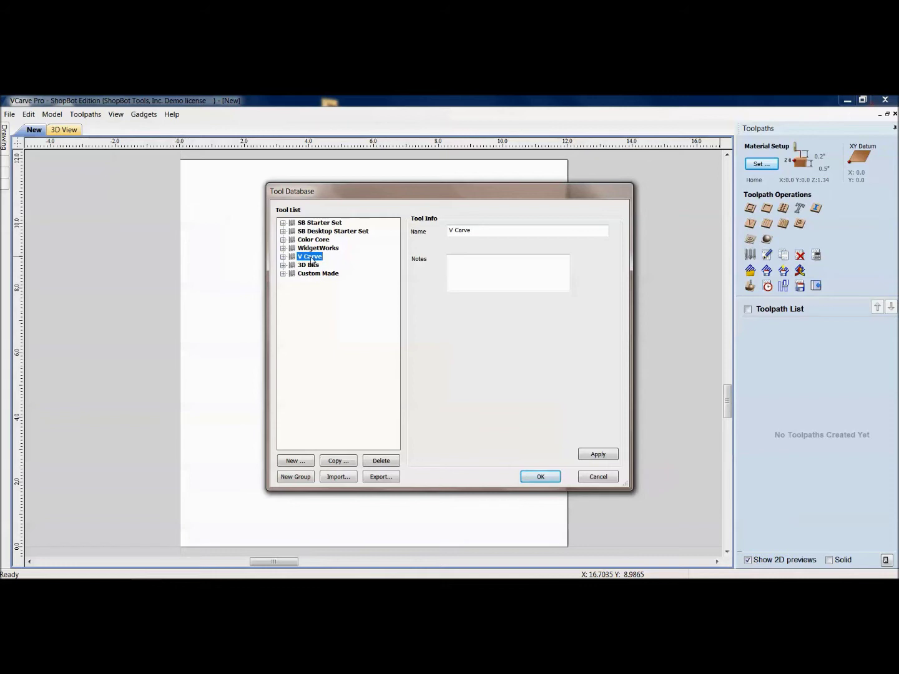
double_click(311, 257)
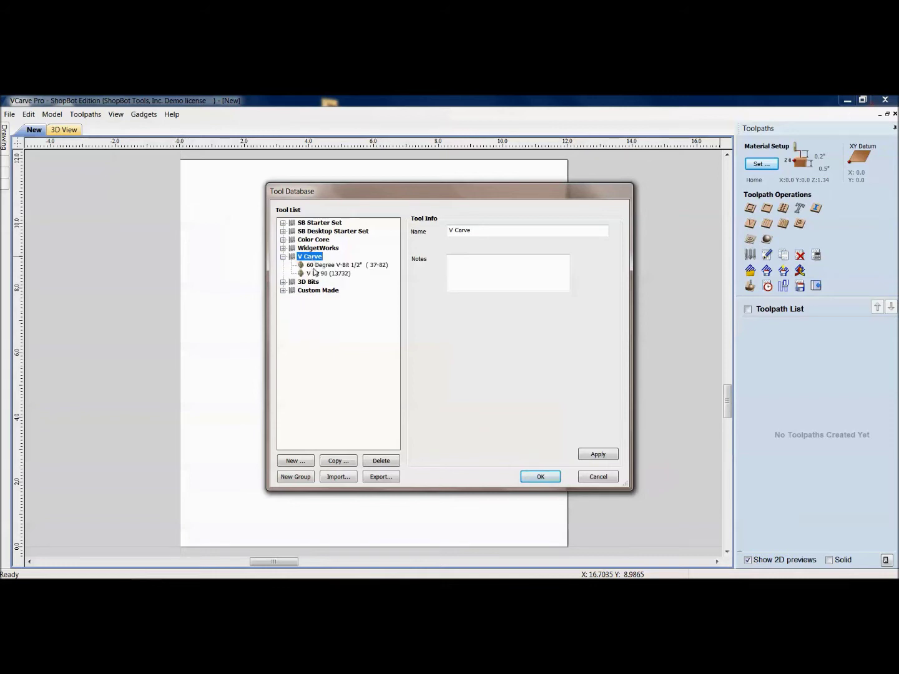
Inspect the SB Starter Set's 60 Degree V-Bit, collapse the groups, and cancel the database
double_click(308, 224)
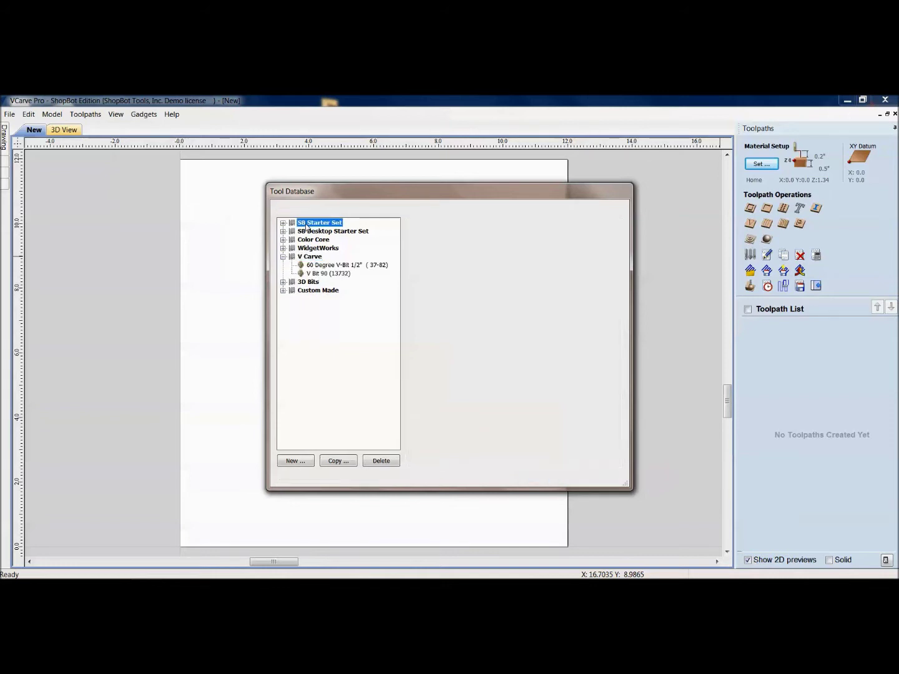
left_click(331, 274)
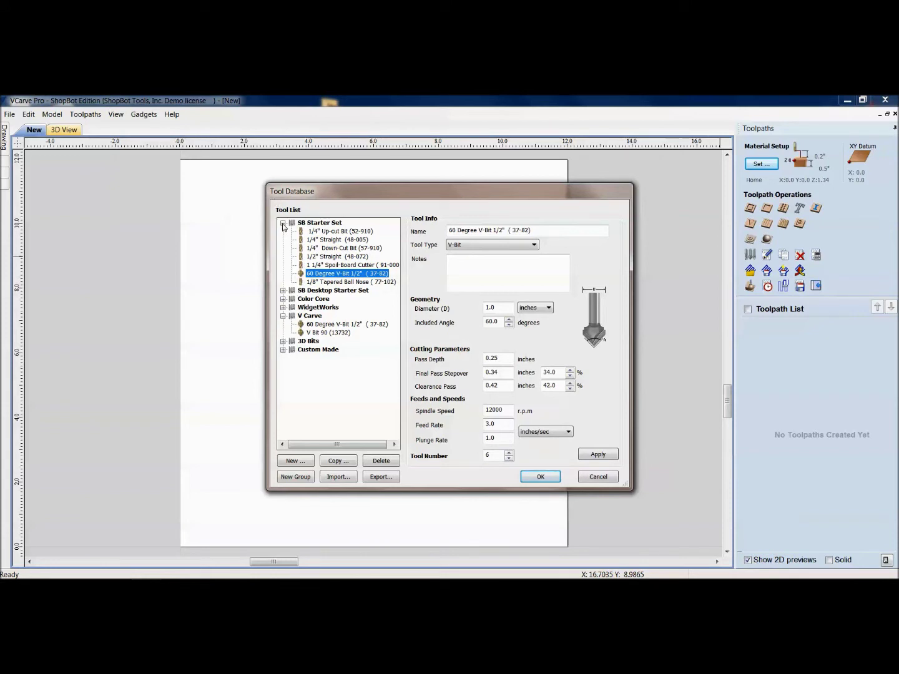
left_click(283, 223)
left_click(282, 256)
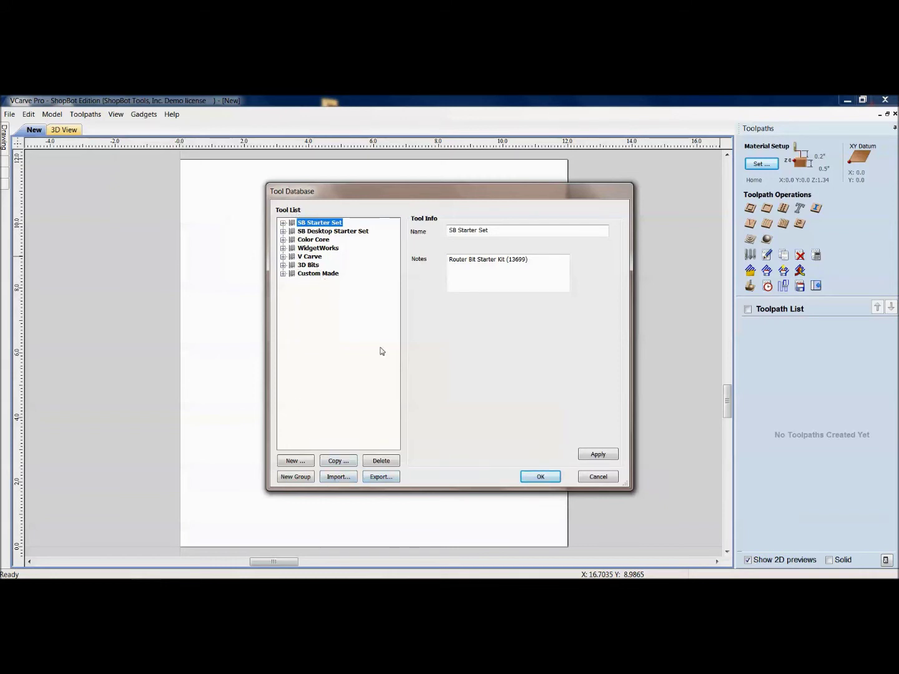
left_click(600, 480)
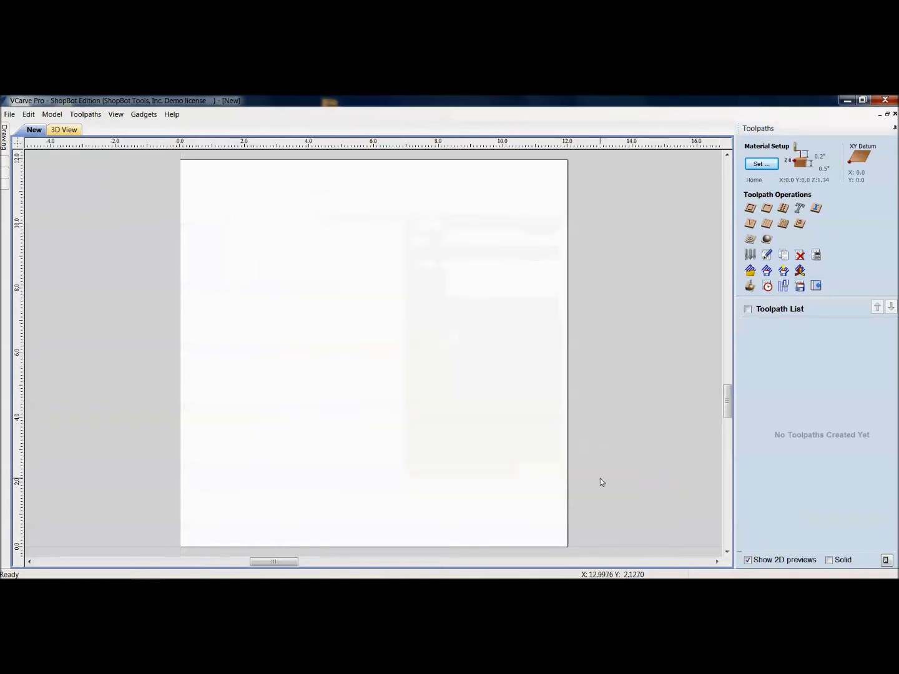
Copy tools.tool_db from VCarve Pro's V8.0 ToolDatabase folder and close Explorer
left_click(10, 116)
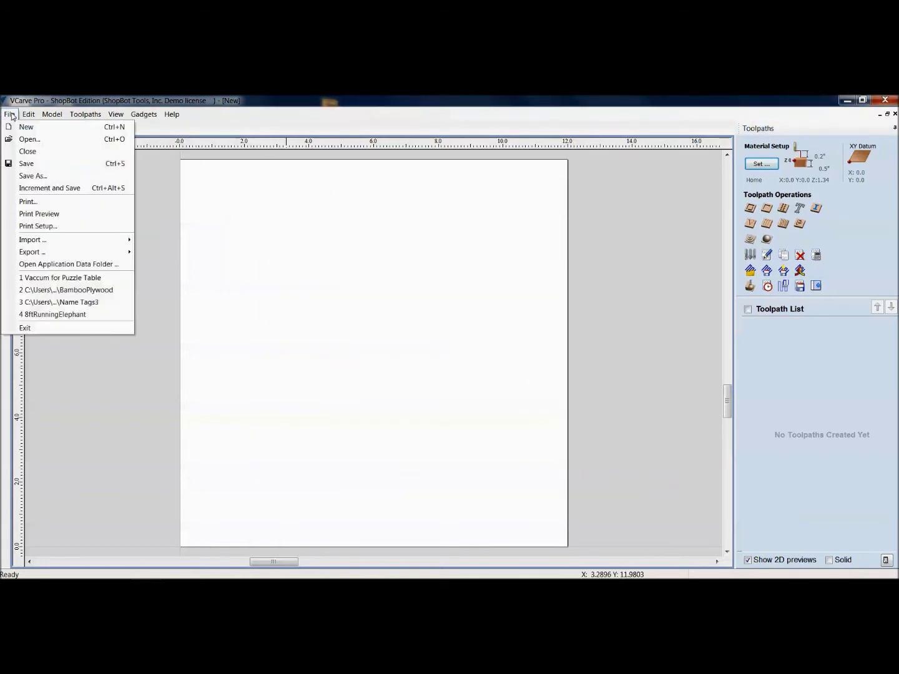
left_click(42, 265)
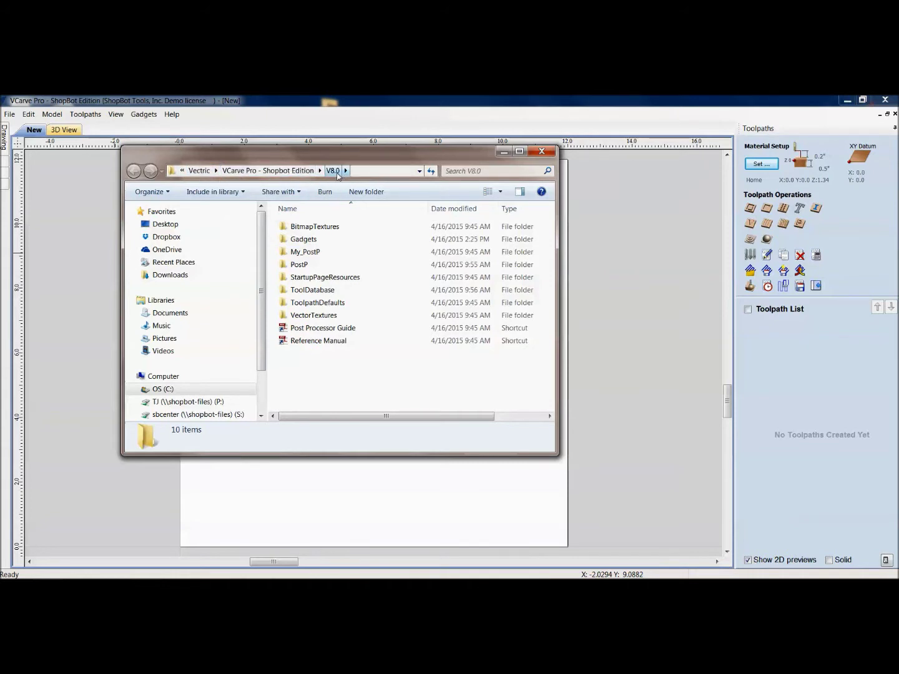
double_click(295, 289)
left_click(312, 228)
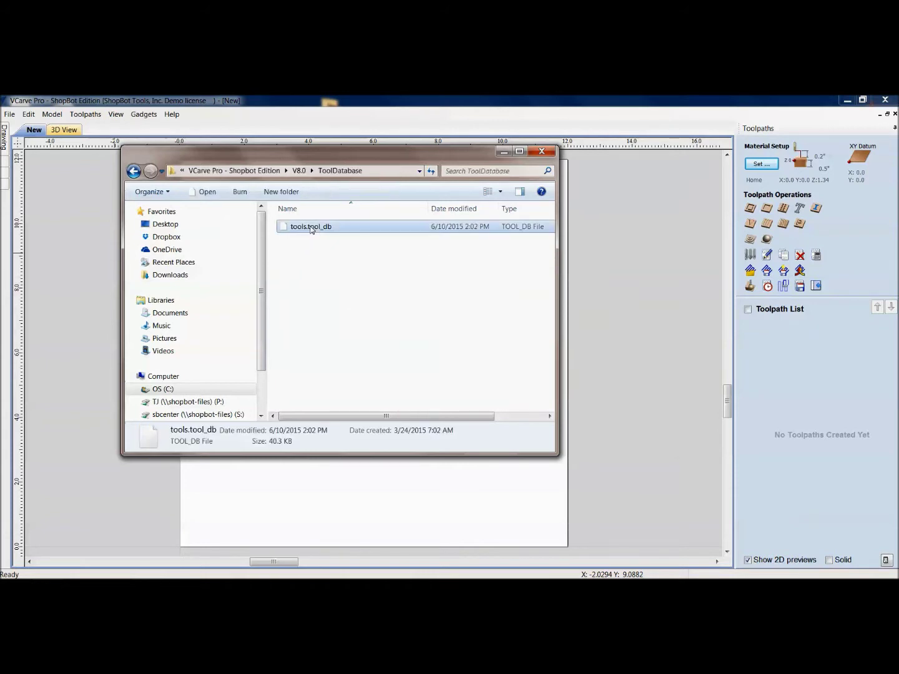
right_click(311, 228)
left_click(329, 298)
left_click(541, 153)
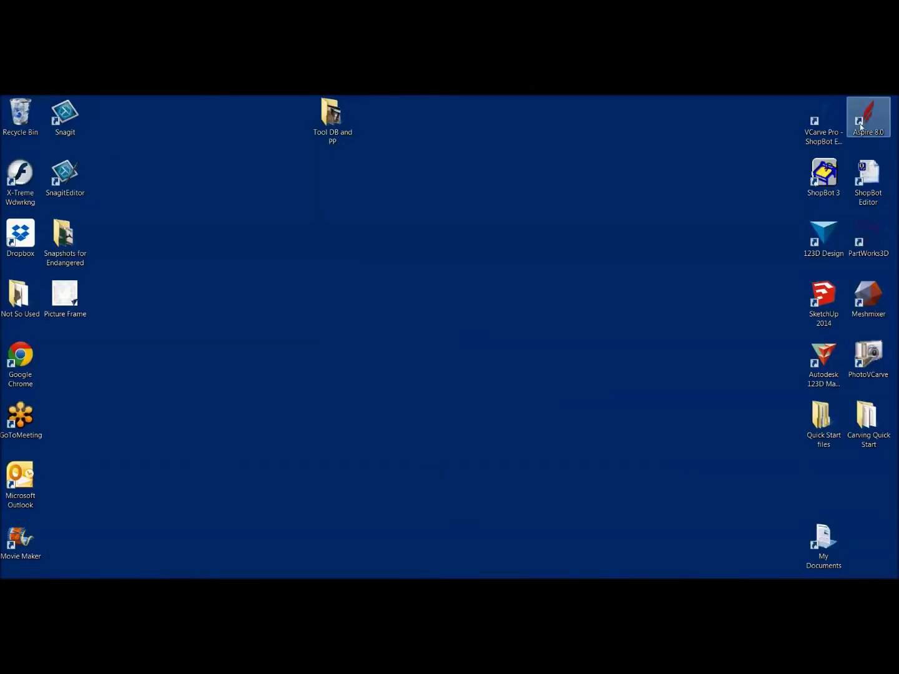
Launch Aspire and create a new job with the default 12 x 12 inch setup
double_click(860, 125)
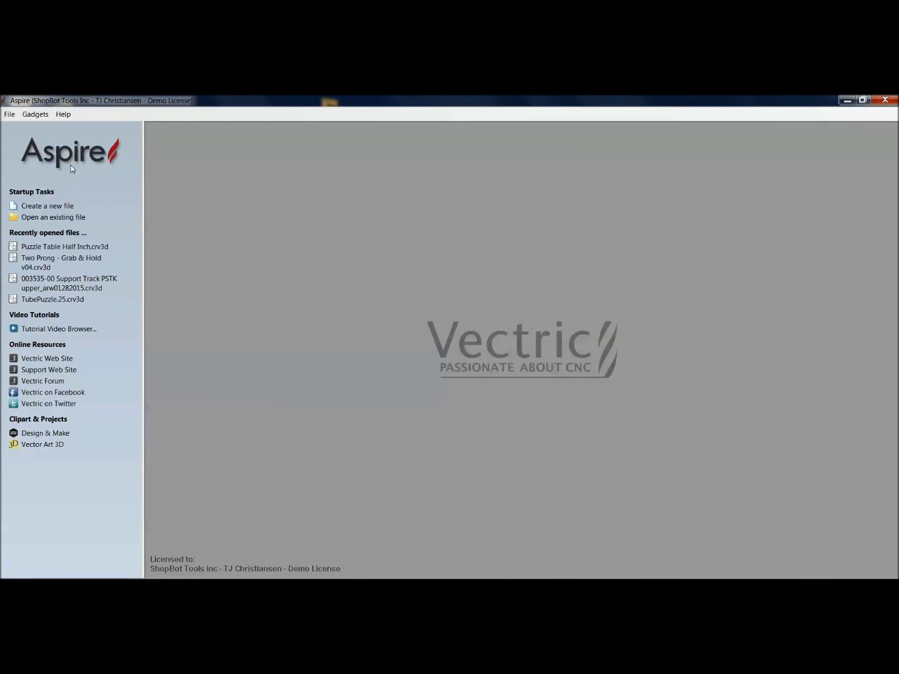
left_click(46, 206)
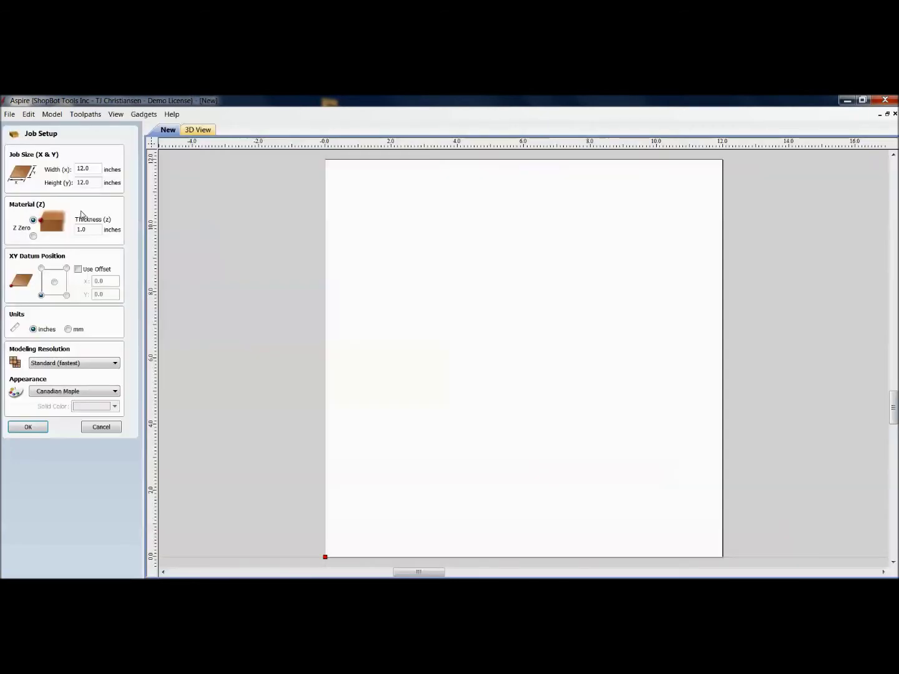
left_click(20, 430)
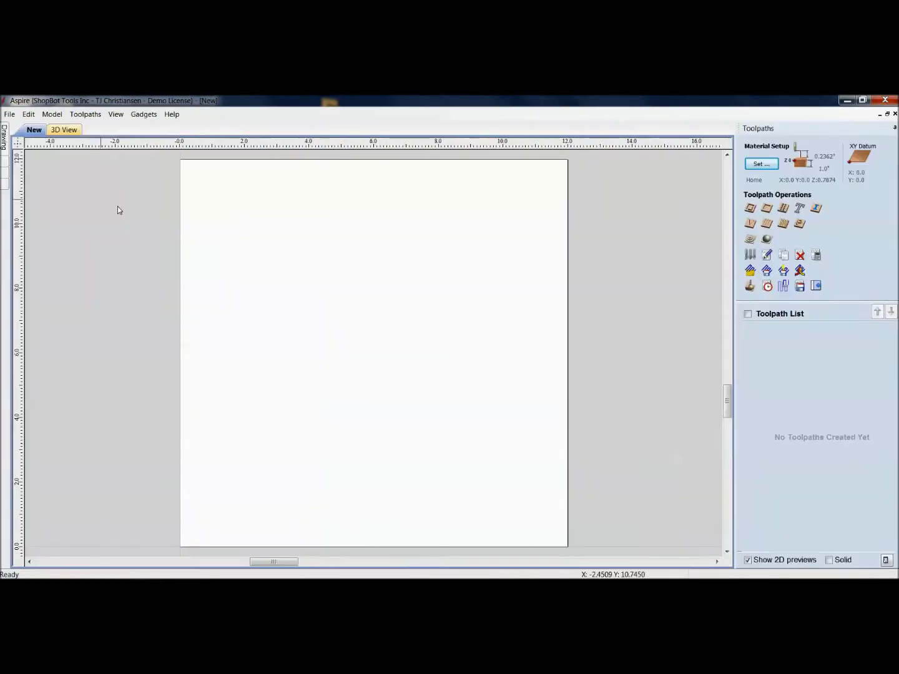
Review the Imperial Tools and Metric Tools groups in the tool database, then cancel
left_click(750, 256)
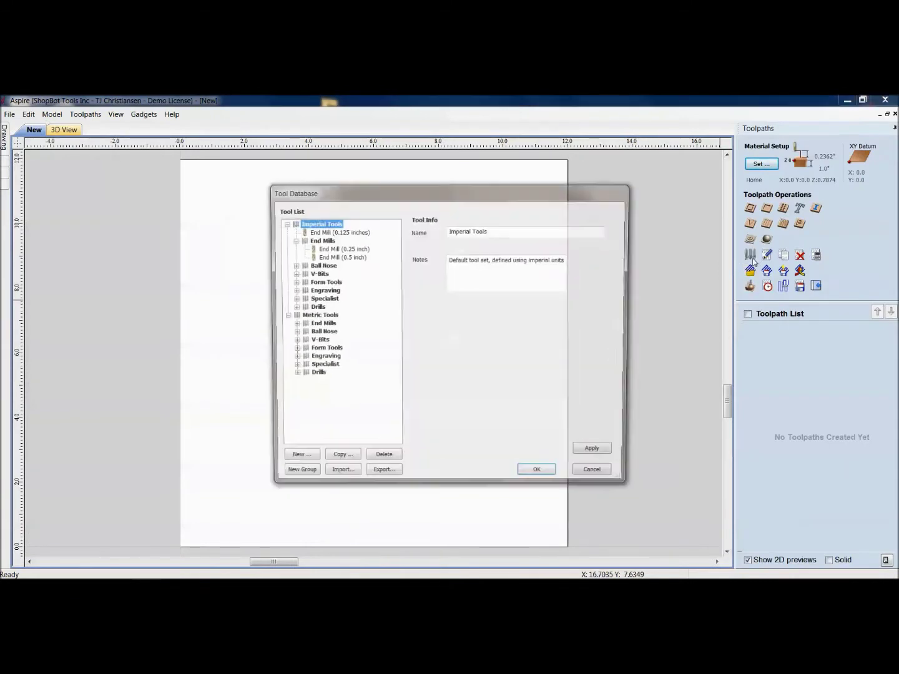
left_click(284, 223)
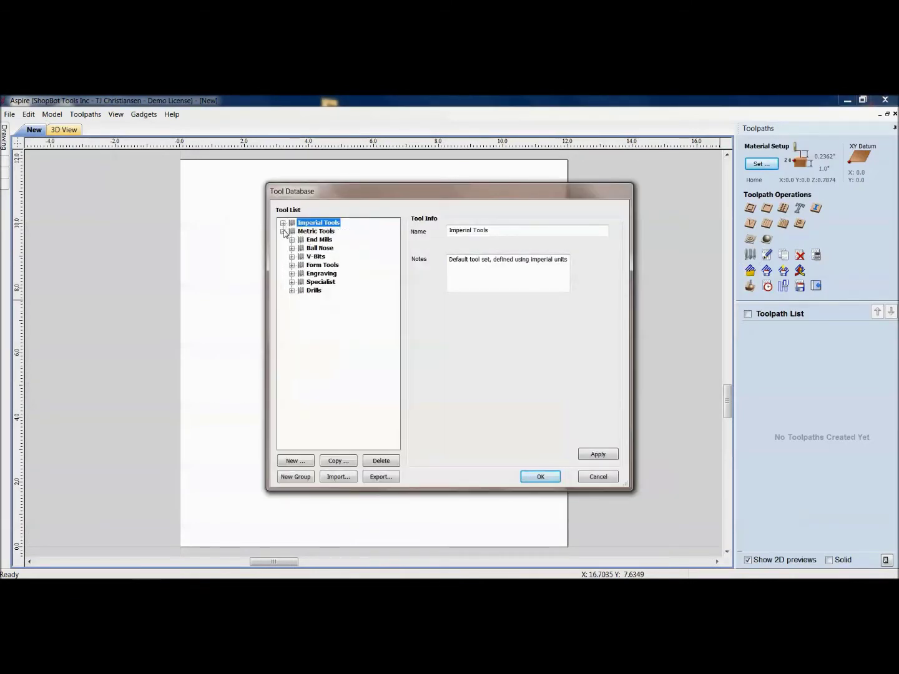
left_click(283, 232)
left_click(283, 223)
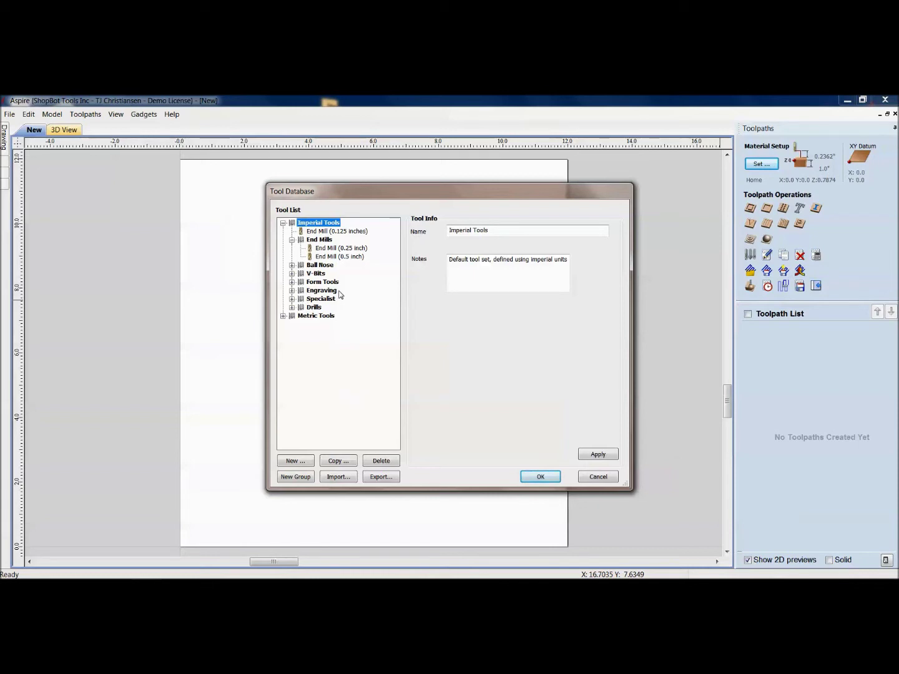
left_click(598, 478)
Delete tools.tool_db and tools.tool_db.vectric from Aspire's ToolDatabase folder
left_click(7, 115)
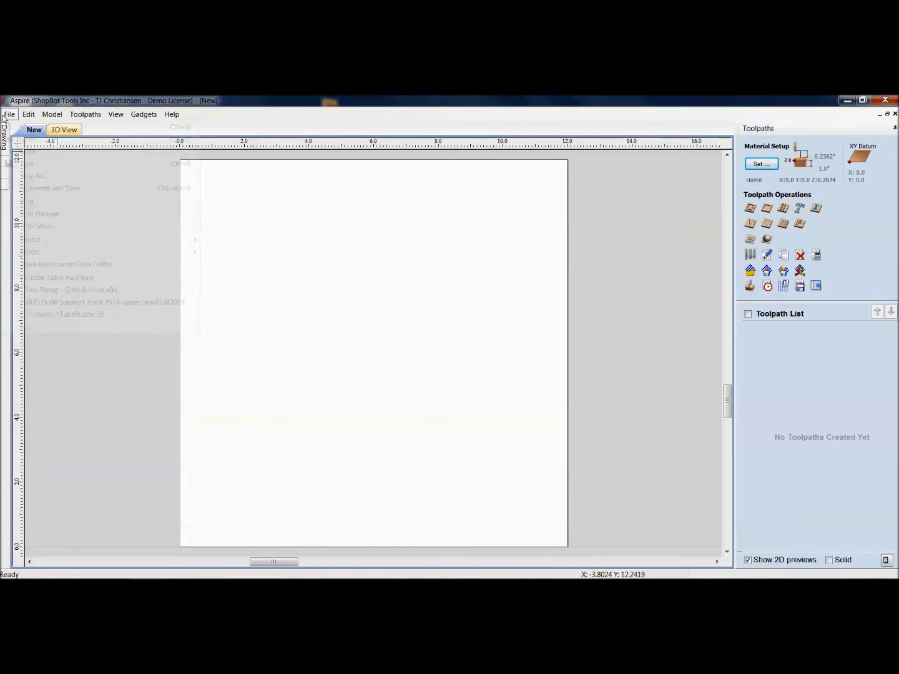
left_click(53, 264)
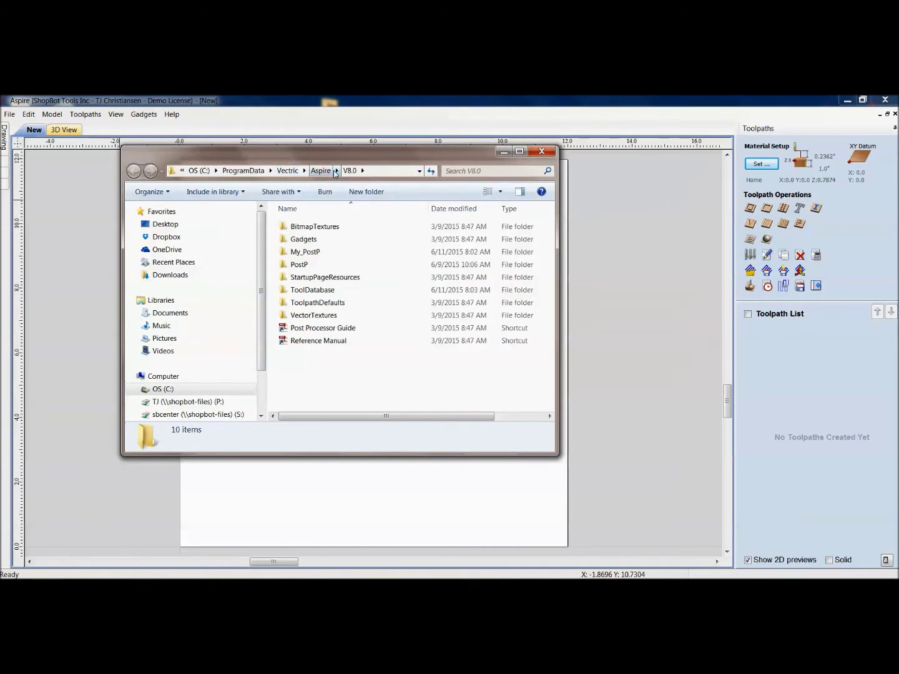
double_click(312, 291)
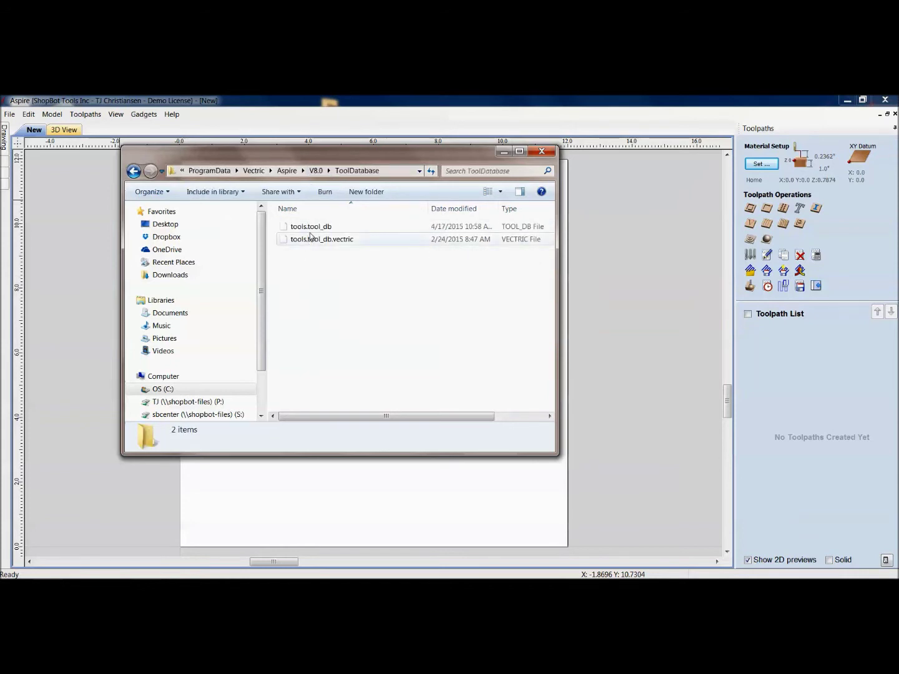
left_click(312, 228)
left_click(310, 235, "shift")
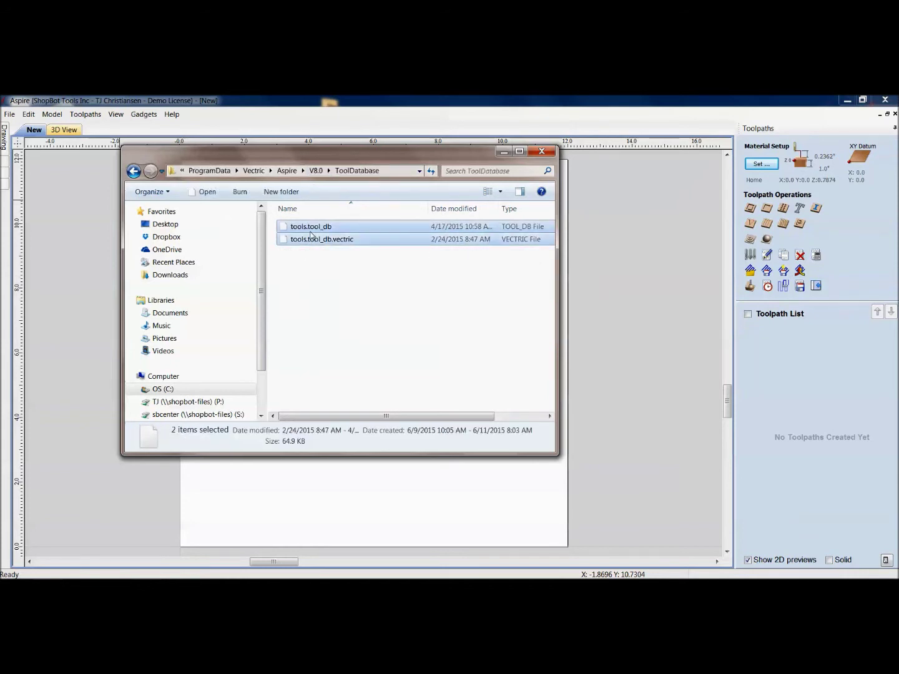
key("Delete")
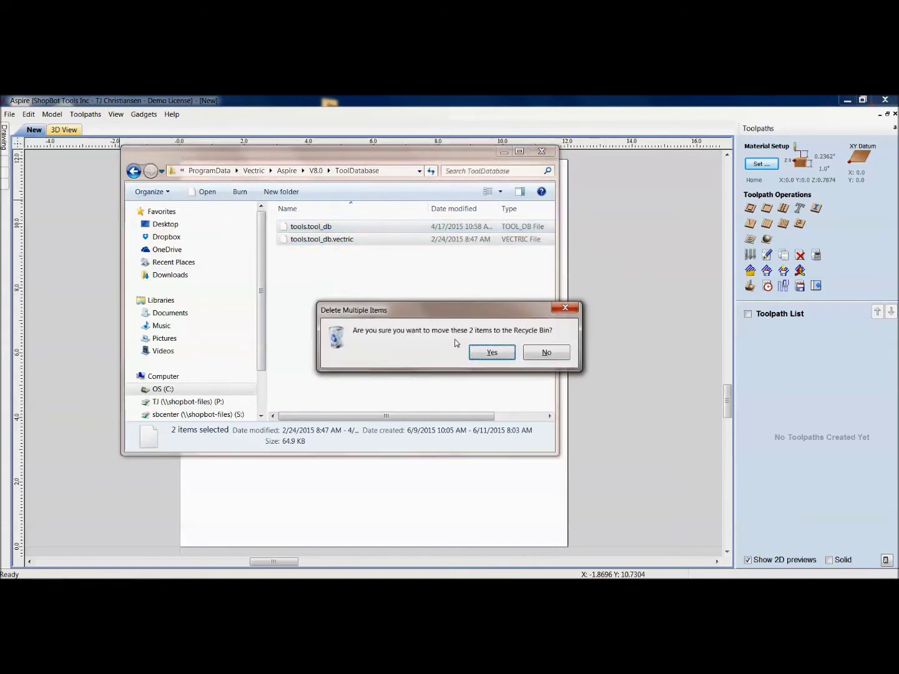
left_click(492, 353)
Paste the copied tools.tool_db into that folder, then close Explorer and Aspire
right_click(371, 272)
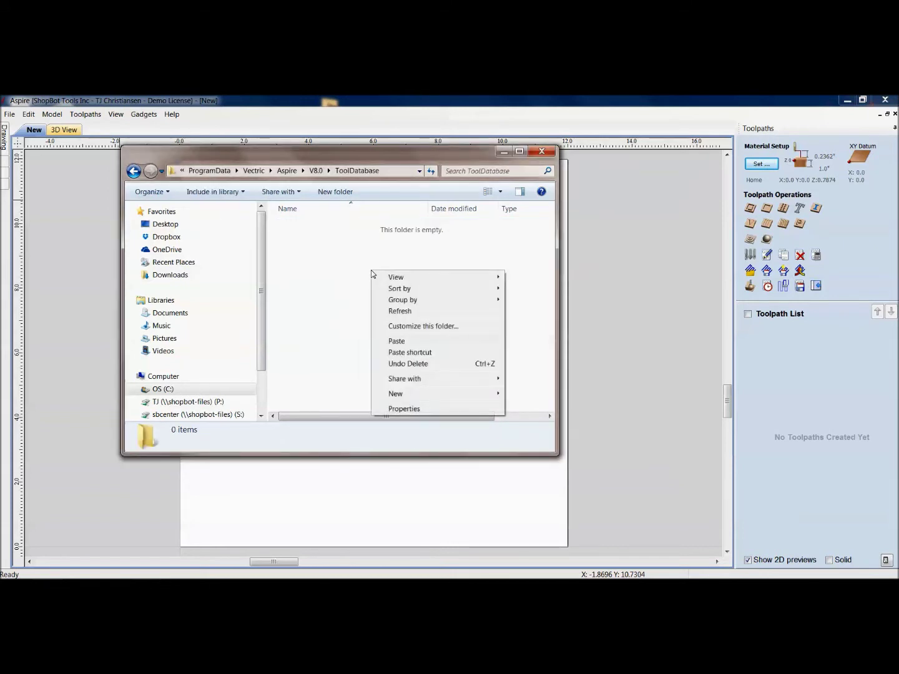
left_click(397, 341)
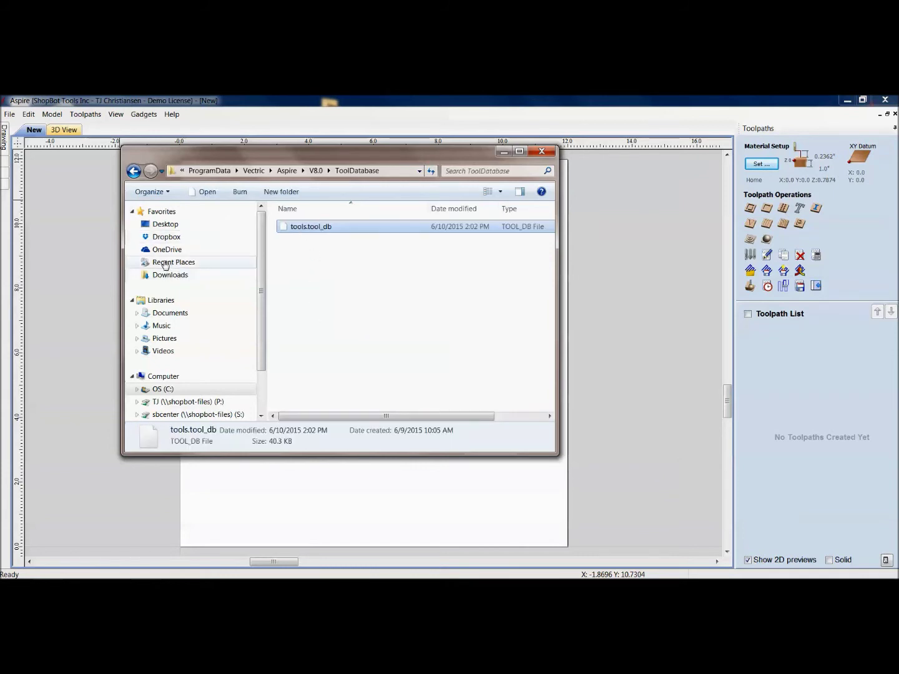
left_click(161, 243)
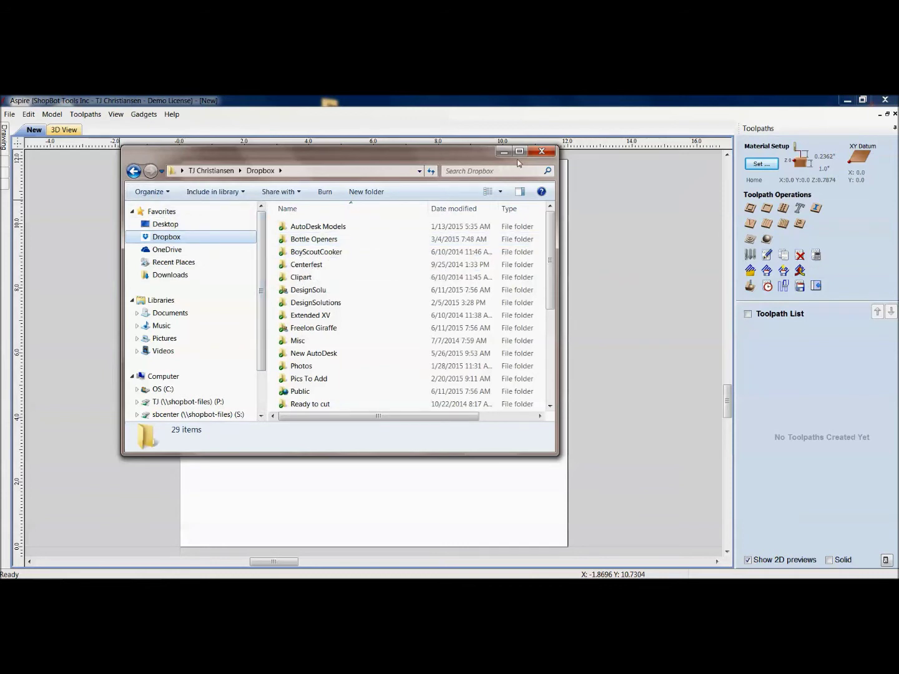
left_click(133, 172)
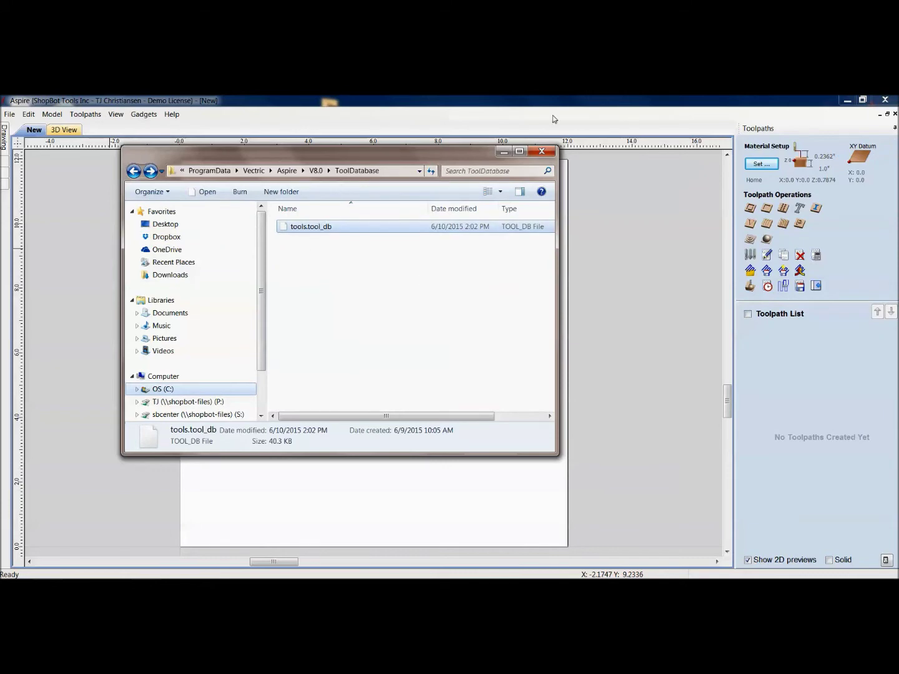
left_click(541, 151)
left_click(847, 100)
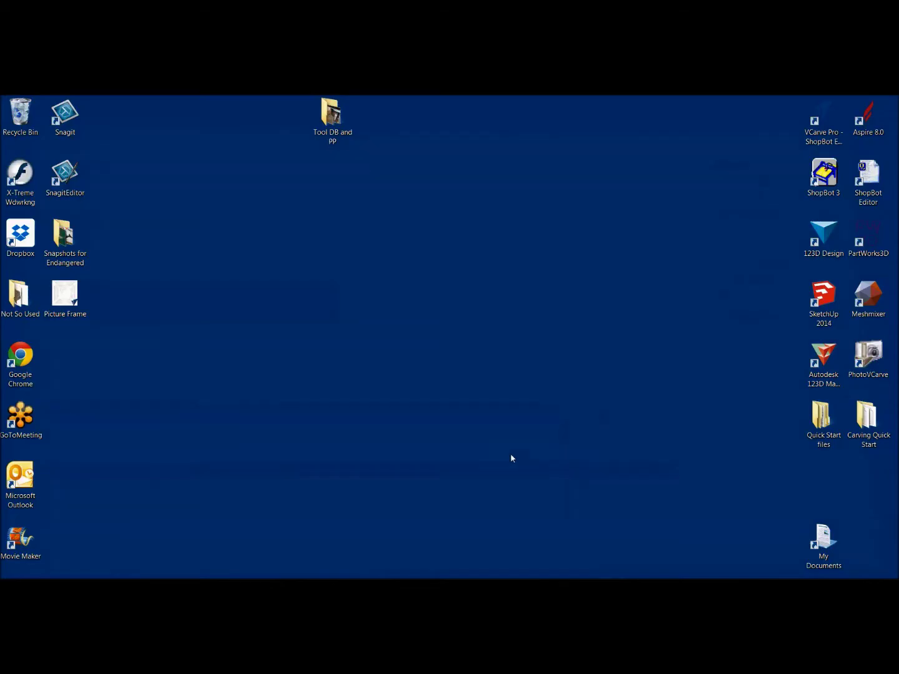
Relaunch Aspire with a default new job and check the tool database's SB Starter Set groups
double_click(868, 116)
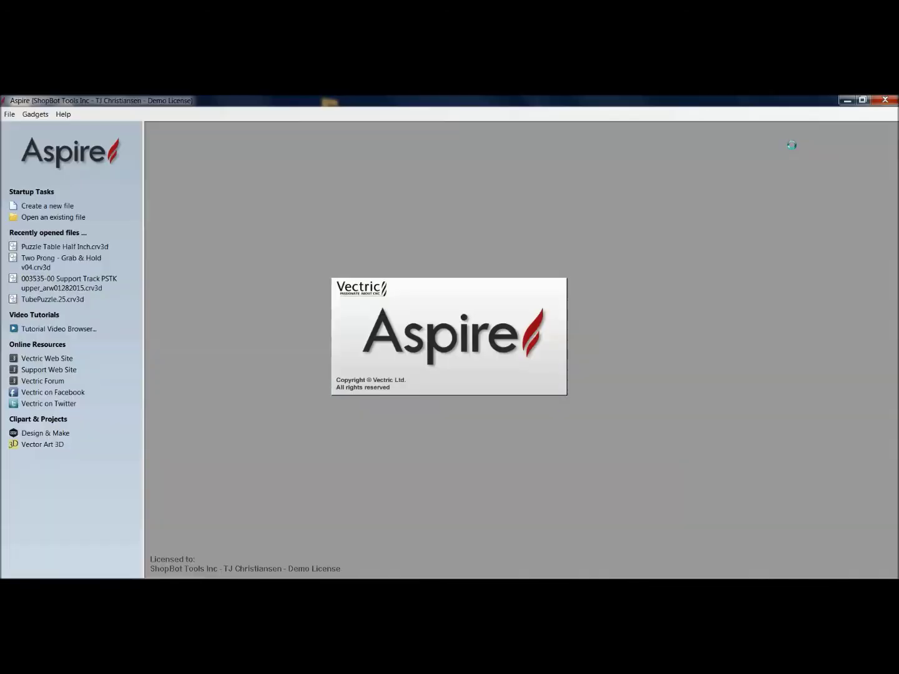
left_click(47, 206)
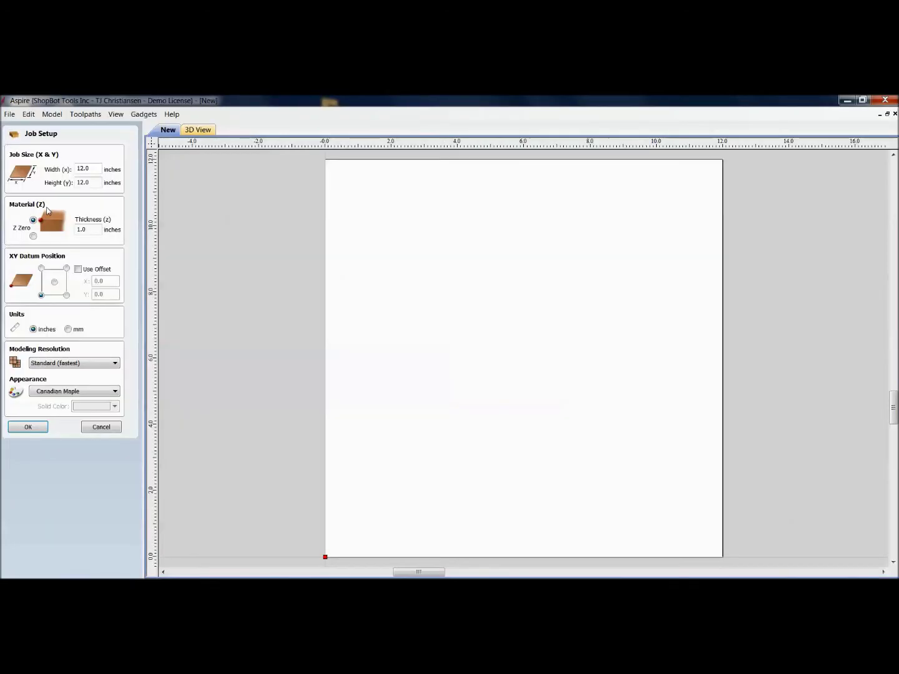
left_click(22, 429)
key("F10")
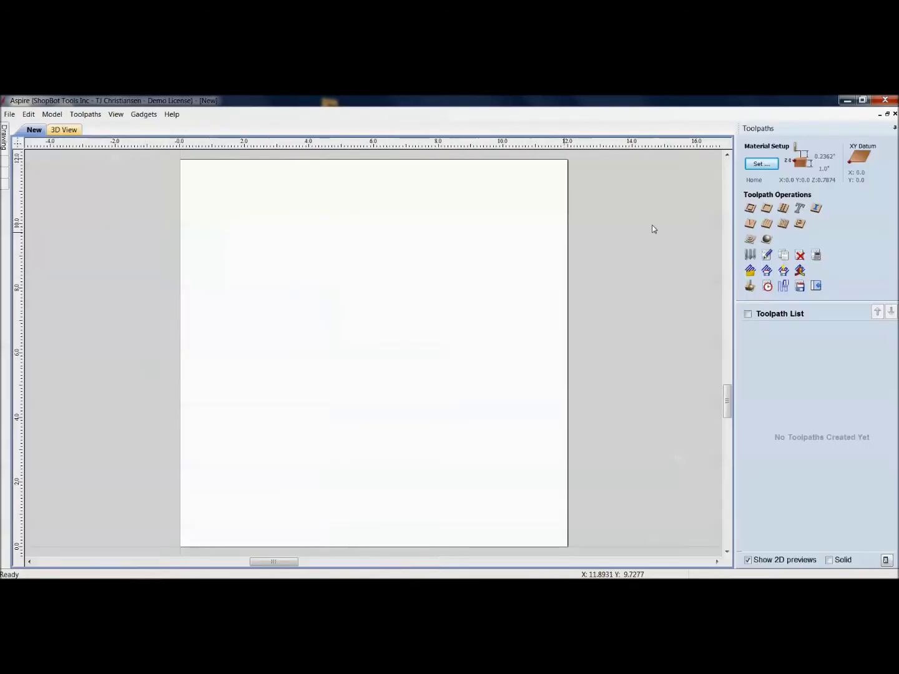
left_click(750, 255)
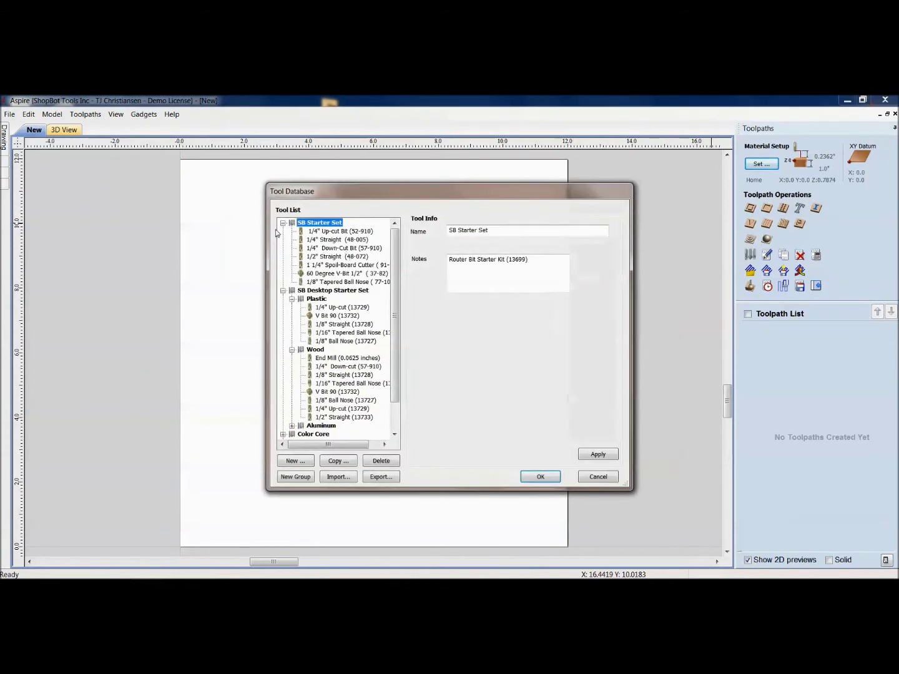
left_click(283, 223)
left_click(284, 231)
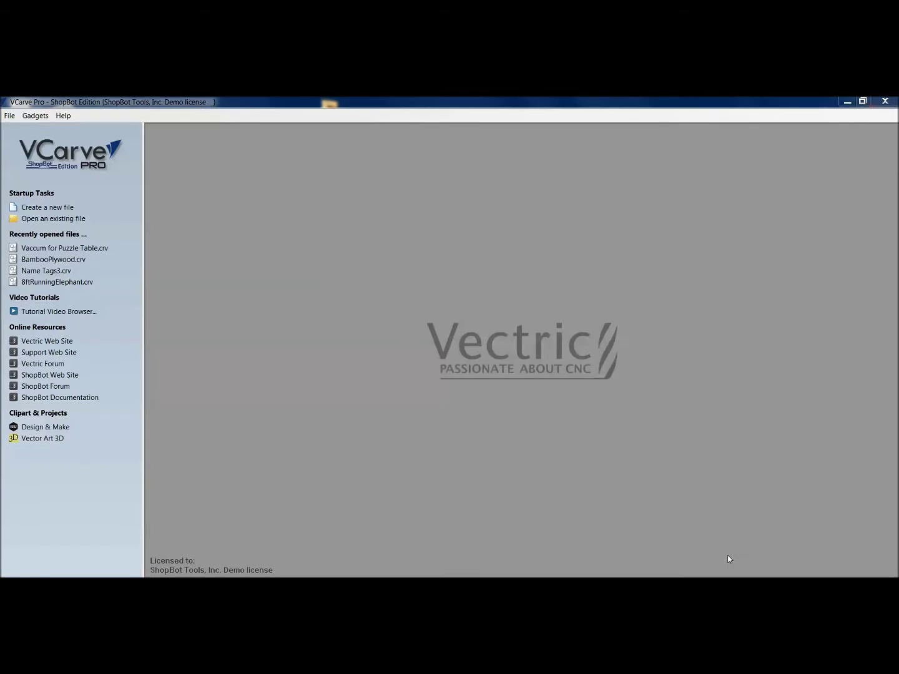
Follow the gadgets.vectric.com link from the Gadgets menu's About Gadgets page
left_click(35, 116)
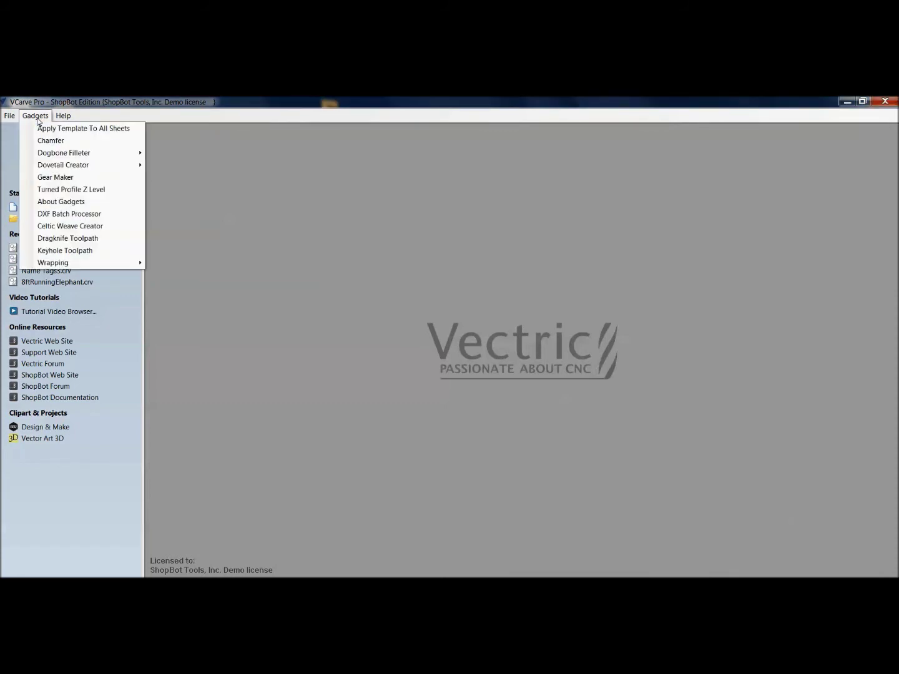
left_click(48, 202)
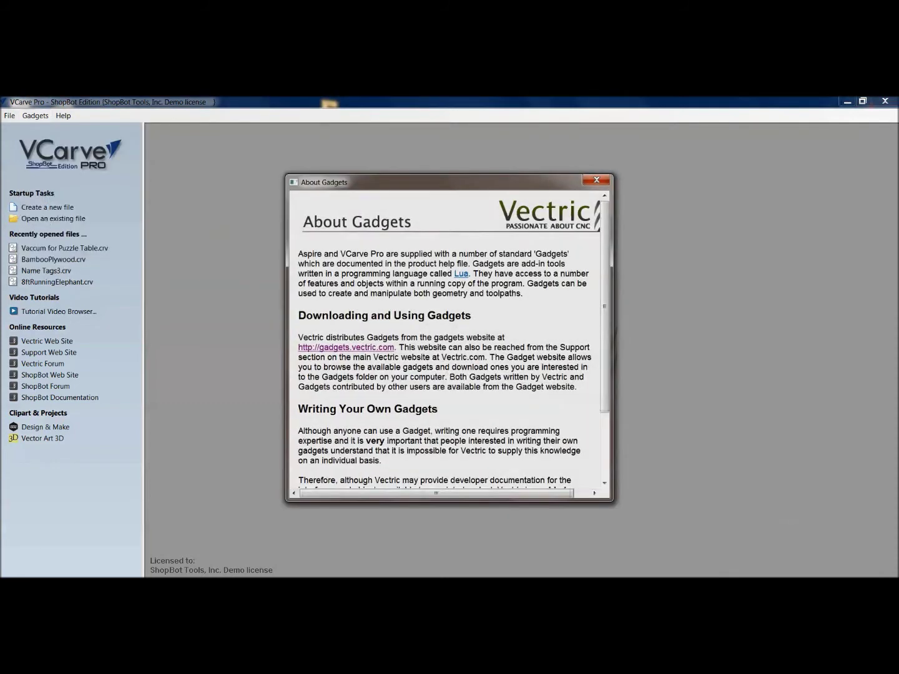
left_click(353, 349)
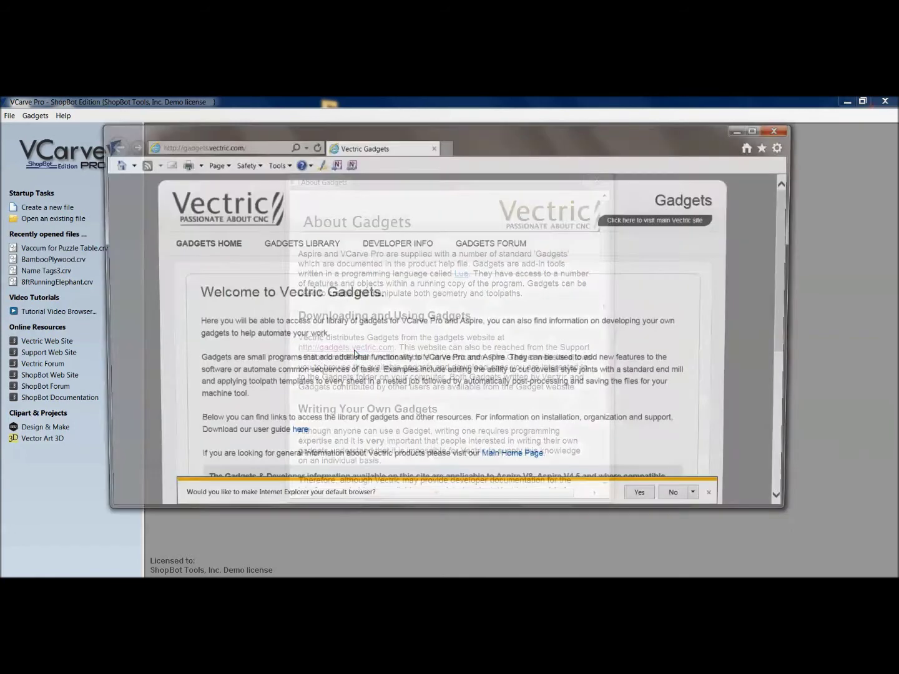
Maximize the browser and open the Gadget Library
left_click(761, 128)
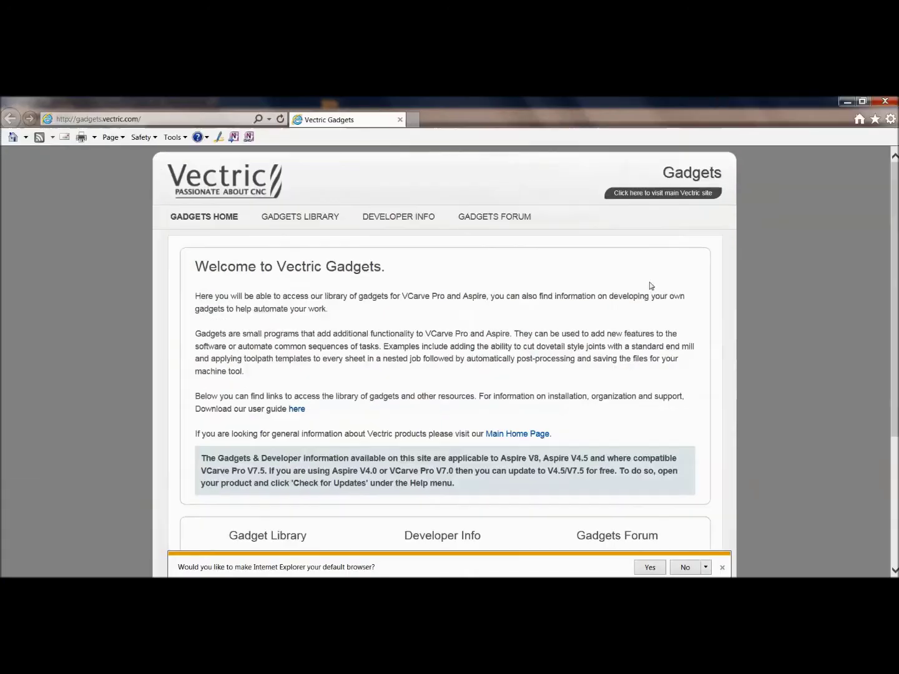
scroll(648, 285, "down", 3)
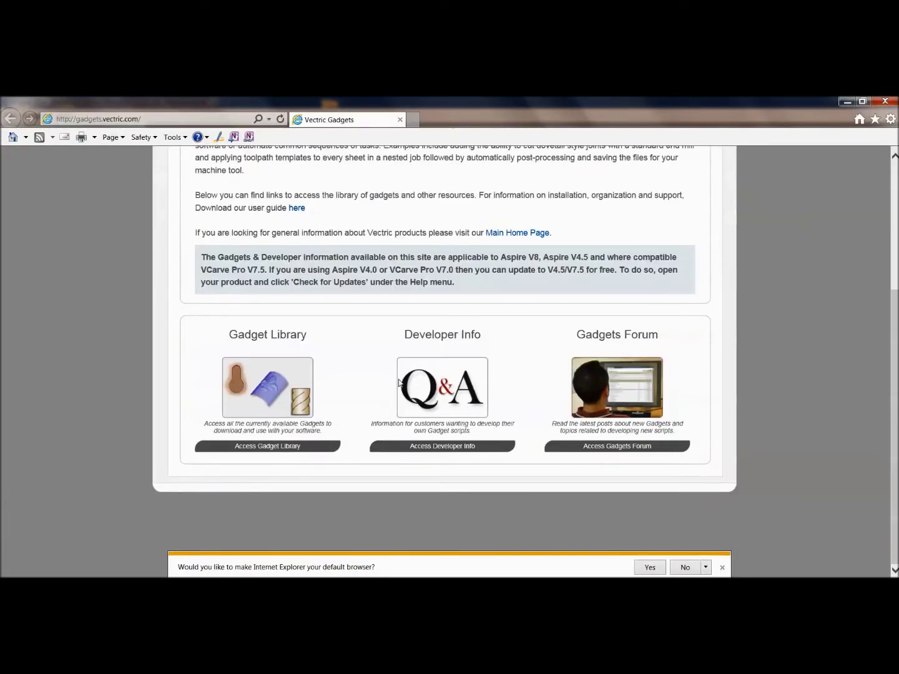
left_click(276, 446)
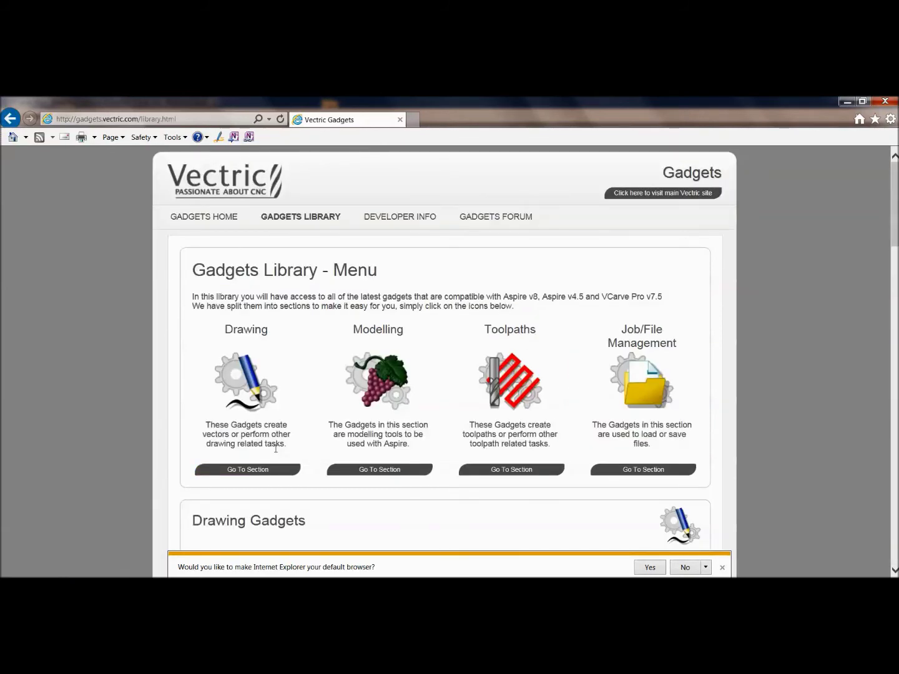
Scroll through the library to the Toolpath Gadgets section showing Dado Toolpath Creator
scroll(307, 374, "down", 3)
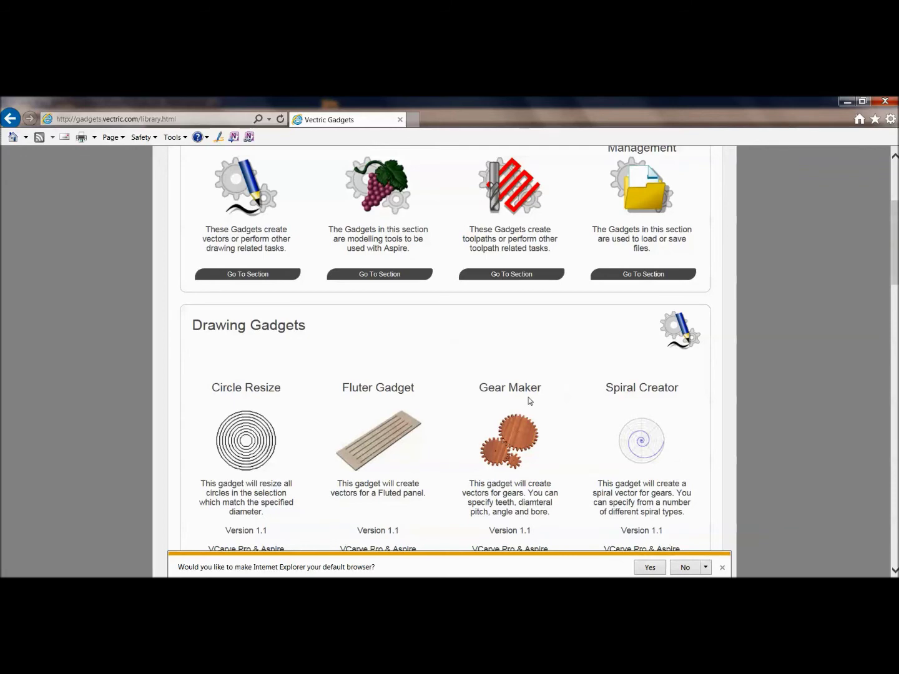
scroll(528, 397, "down", 2)
scroll(529, 397, "down", 1)
scroll(501, 320, "down", 6)
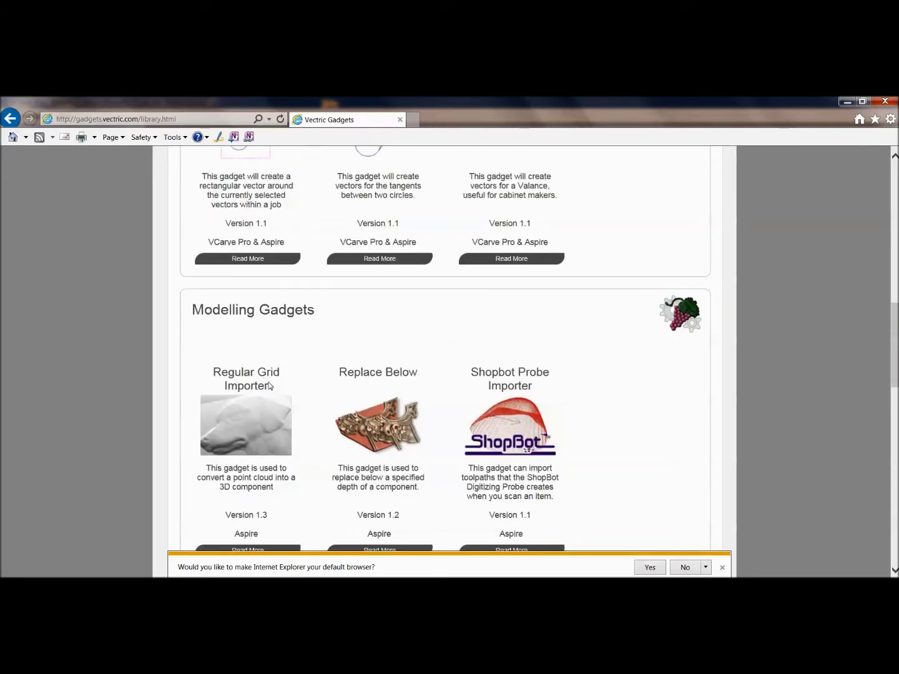
scroll(268, 383, "down", 4)
scroll(267, 382, "down", 1)
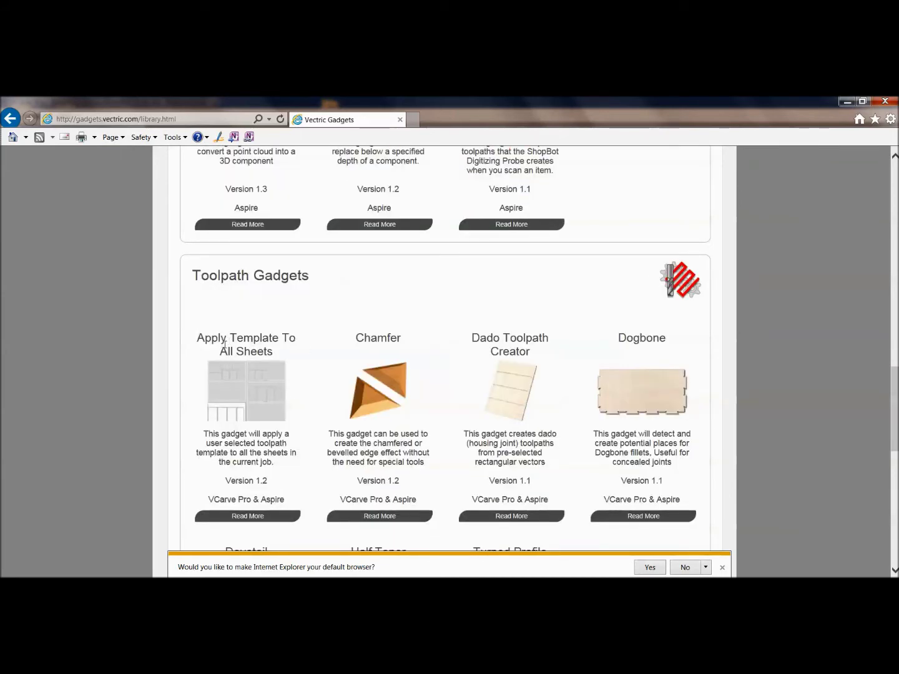
scroll(623, 363, "down", 2)
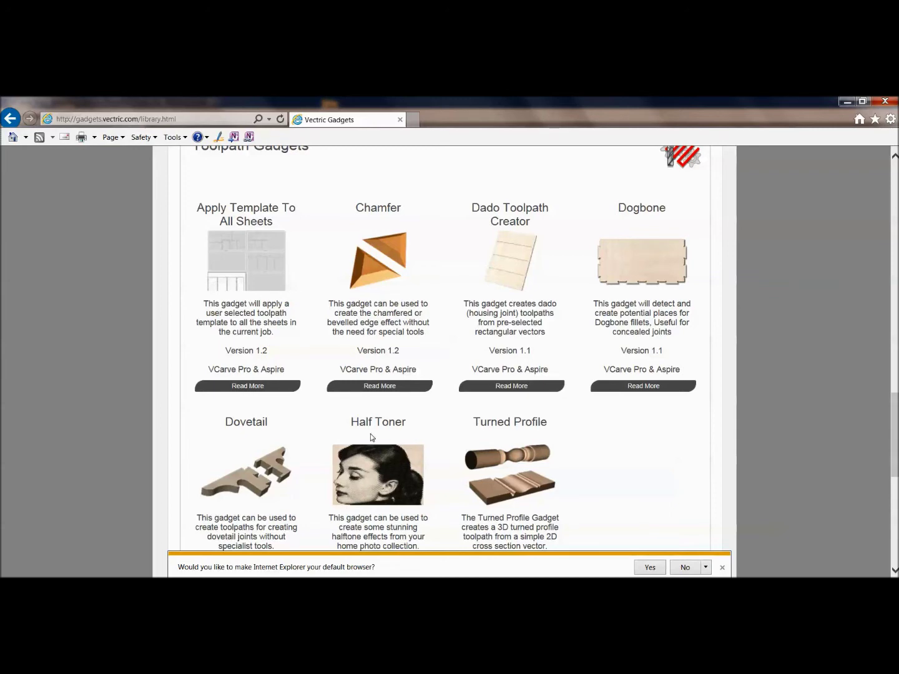
scroll(353, 324, "up", 7)
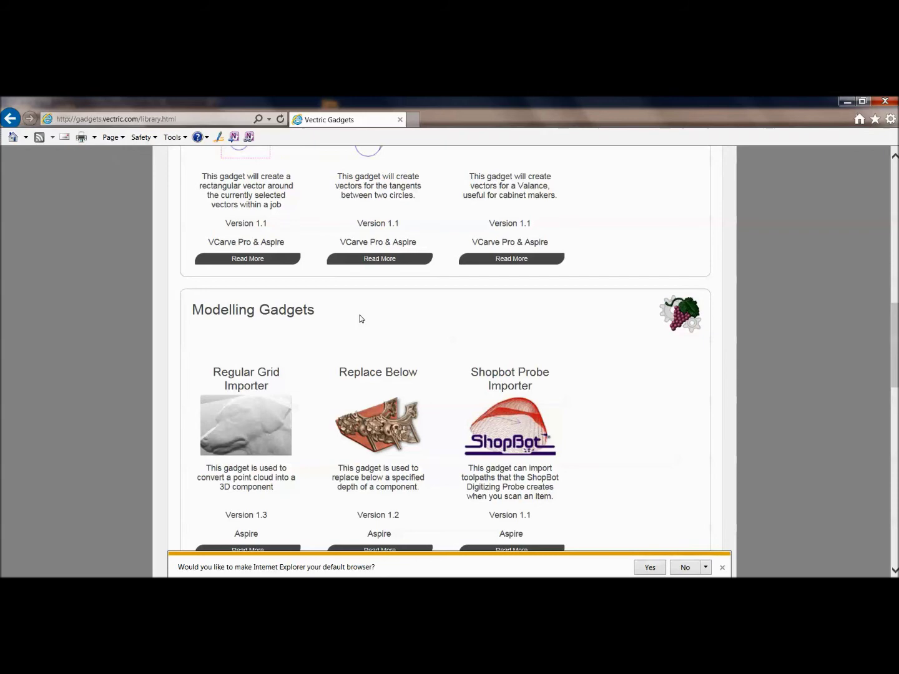
scroll(399, 296, "up", 3)
scroll(411, 271, "up", 3)
scroll(414, 271, "up", 4)
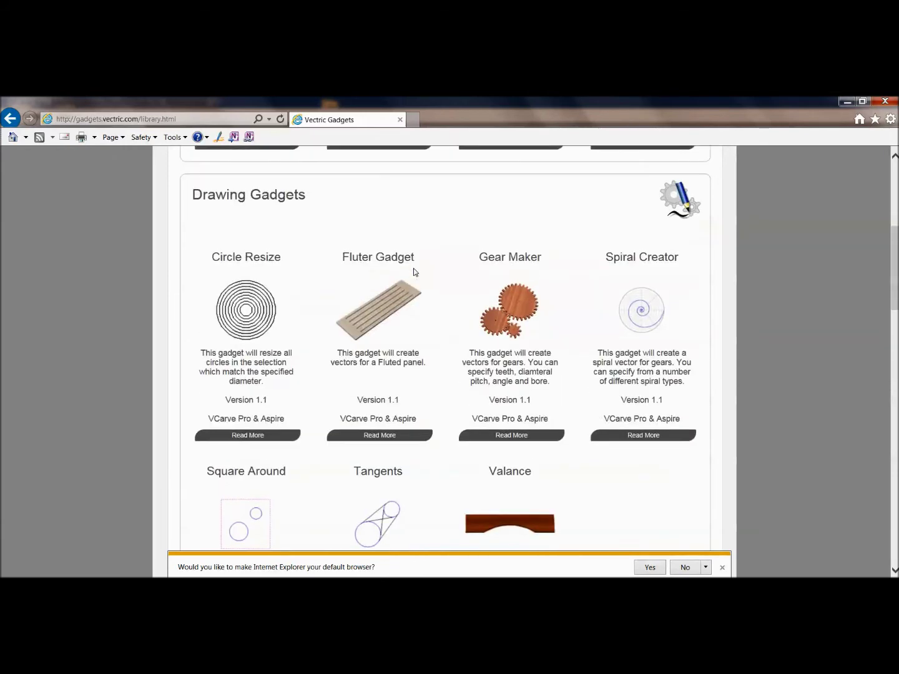
scroll(415, 273, "down", 2)
scroll(413, 272, "down", 10)
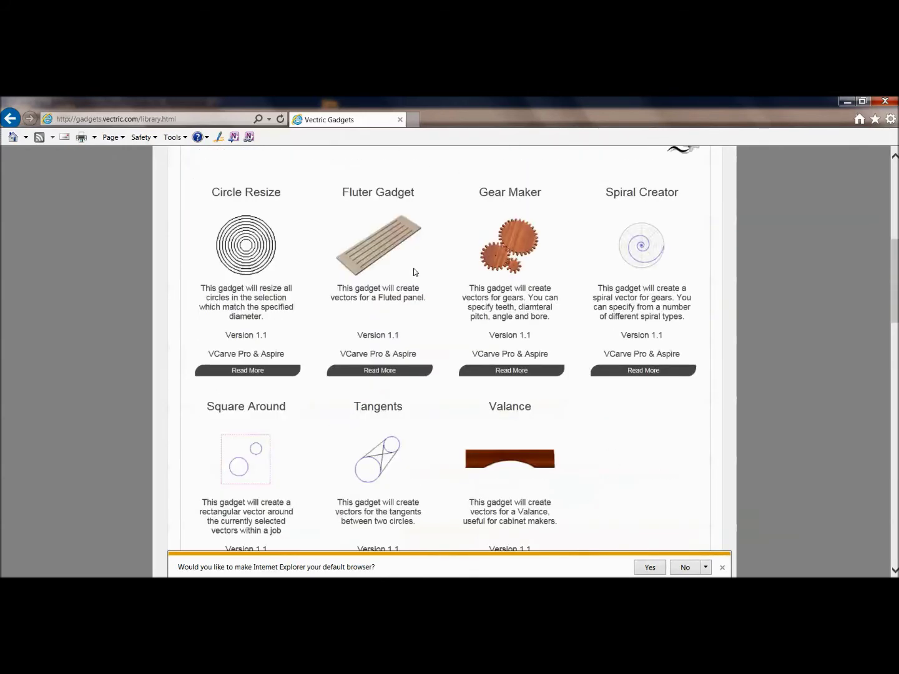
scroll(412, 272, "down", 1)
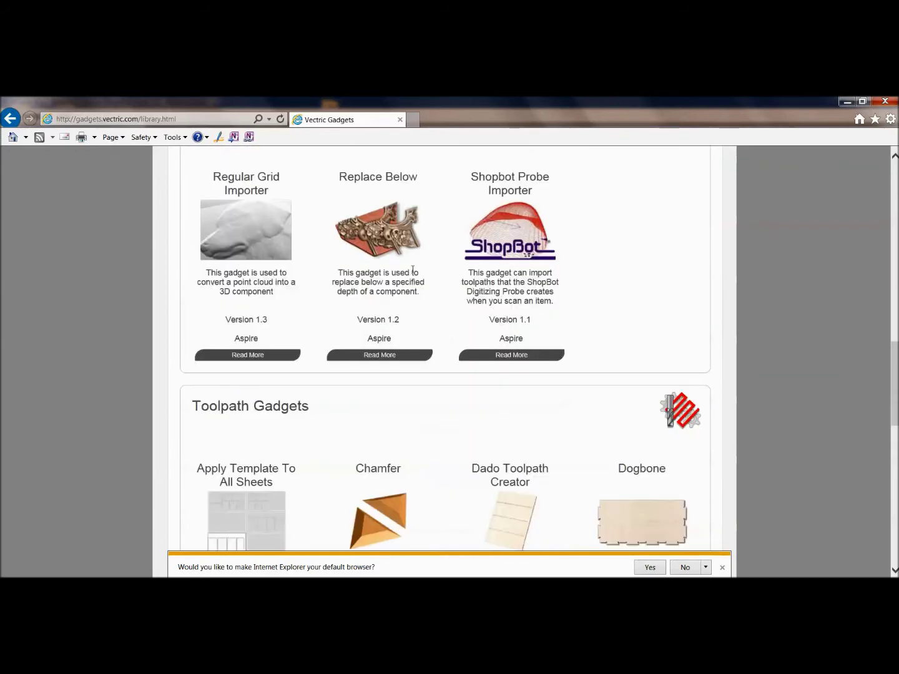
scroll(412, 273, "down", 3)
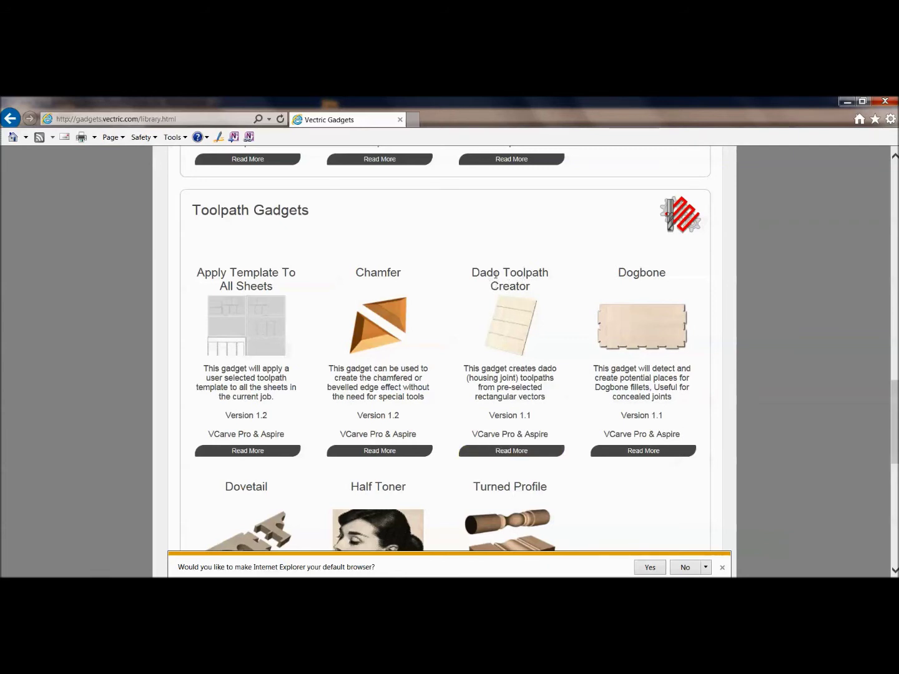
Save Dado_Toolpath_Creator_Gadget_Install.exe from the Dado Toolpath Creator gadget page
left_click(507, 451)
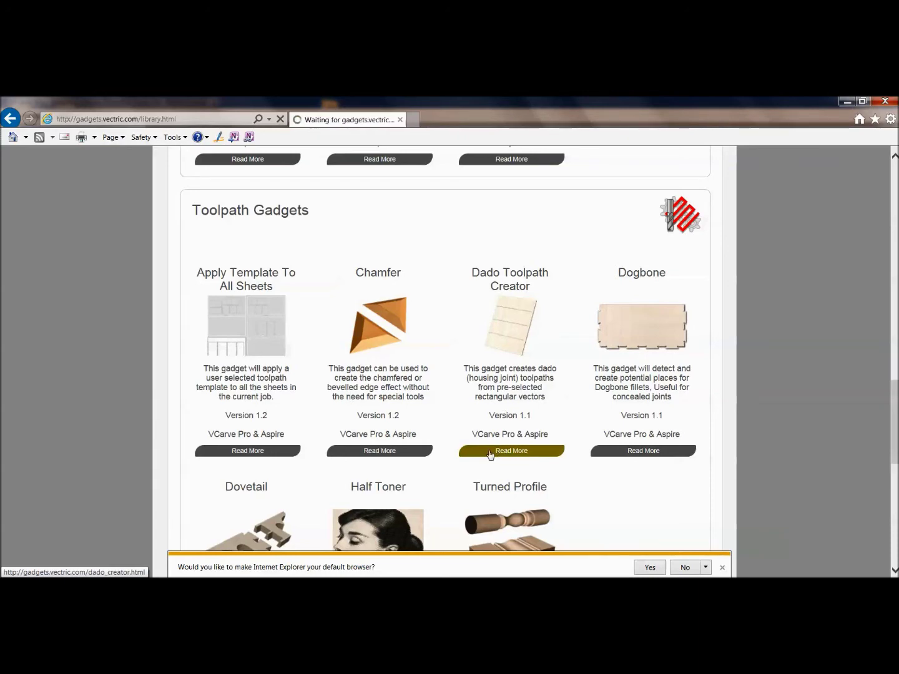
scroll(253, 326, "down", 1)
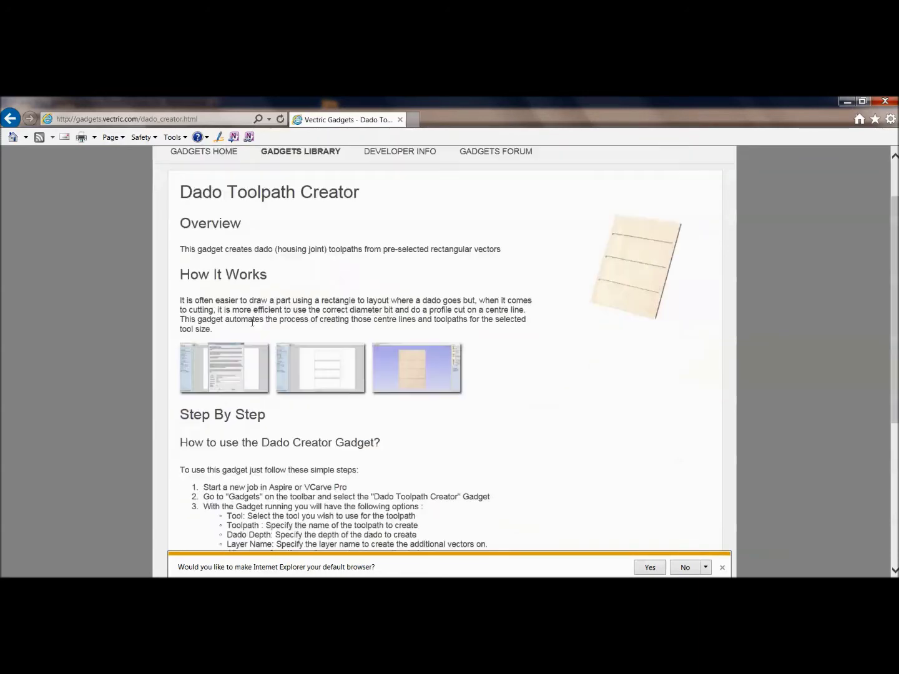
scroll(257, 301, "down", 3)
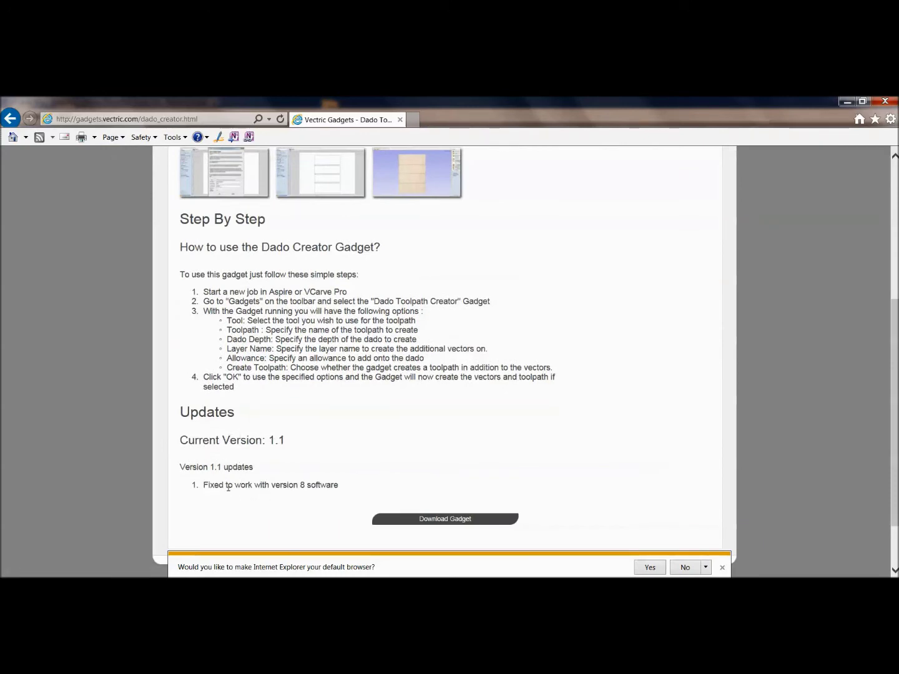
scroll(222, 271, "up", 3)
scroll(240, 381, "down", 4)
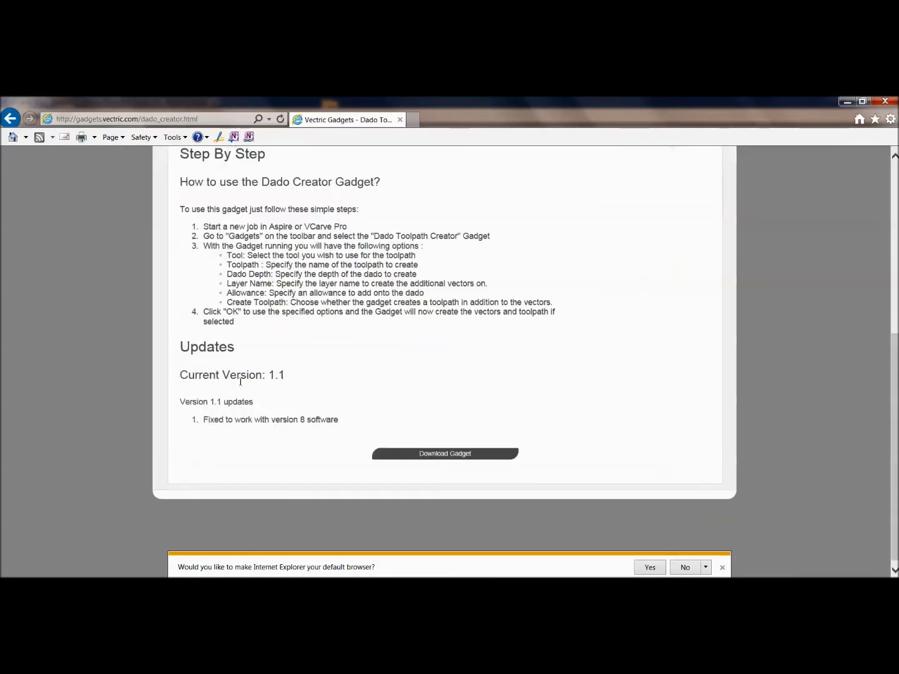
left_click(444, 458)
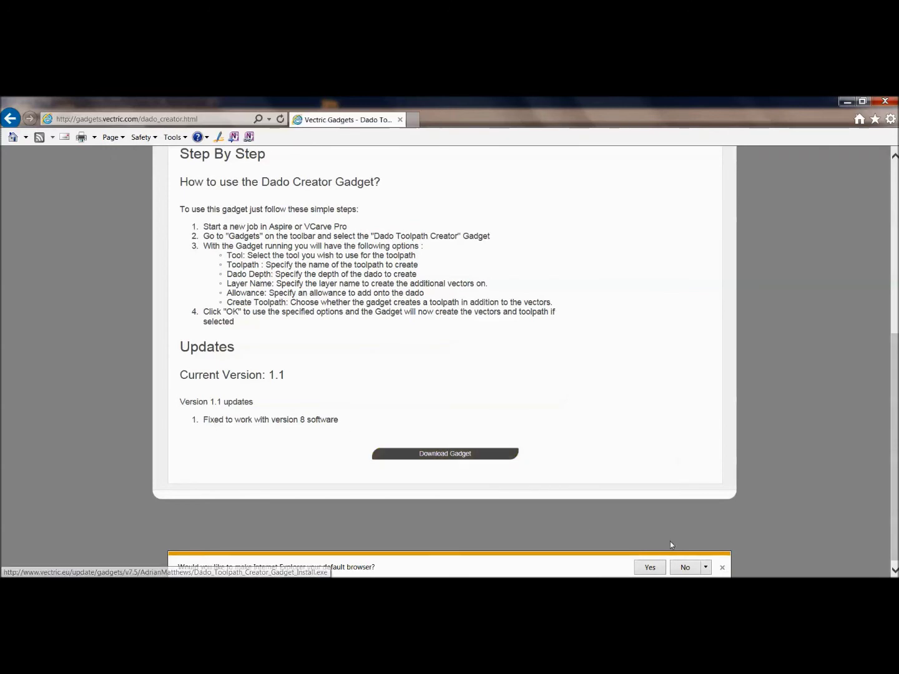
left_click(638, 568)
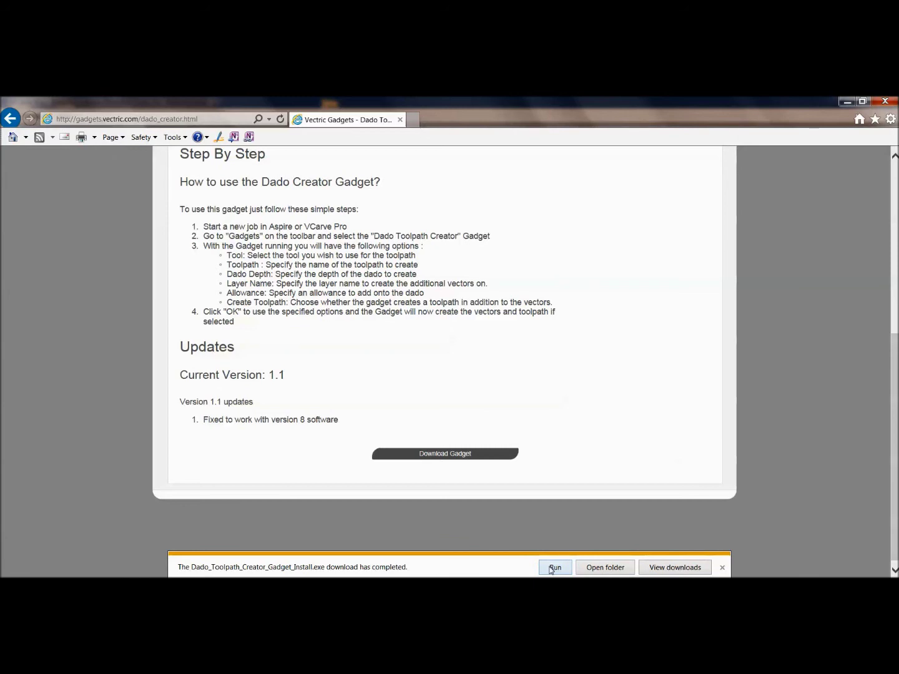
Run the gadget installer, accept the licence and install for the checked Vectric programs
left_click(543, 568)
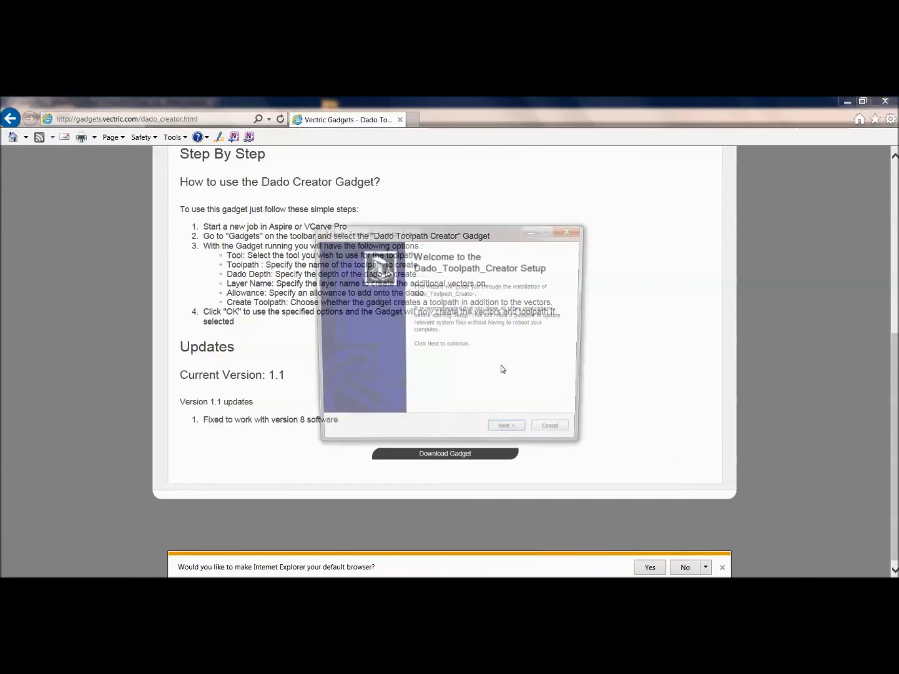
left_click(509, 436)
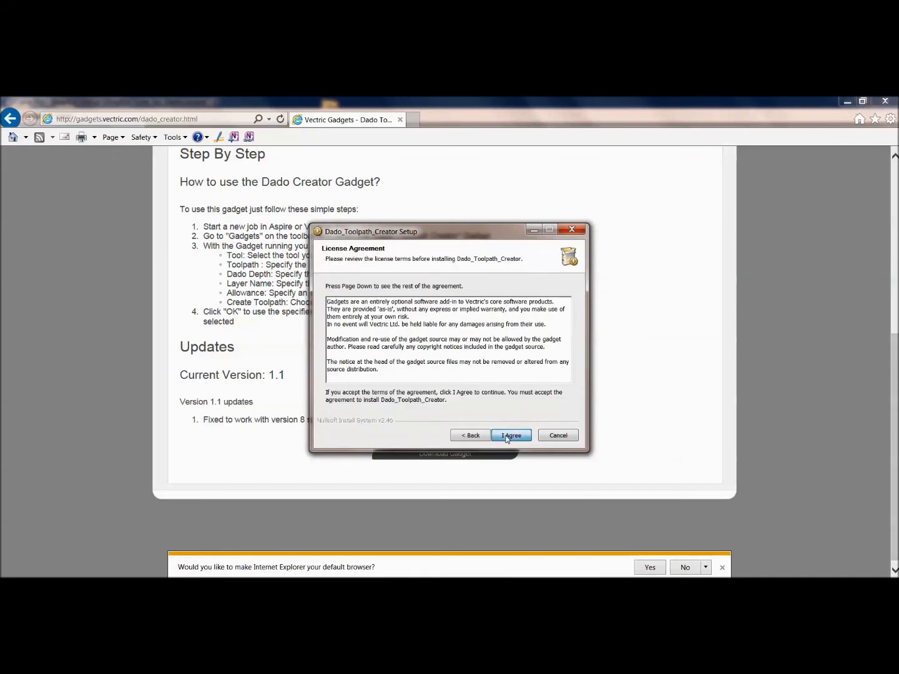
left_click(510, 435)
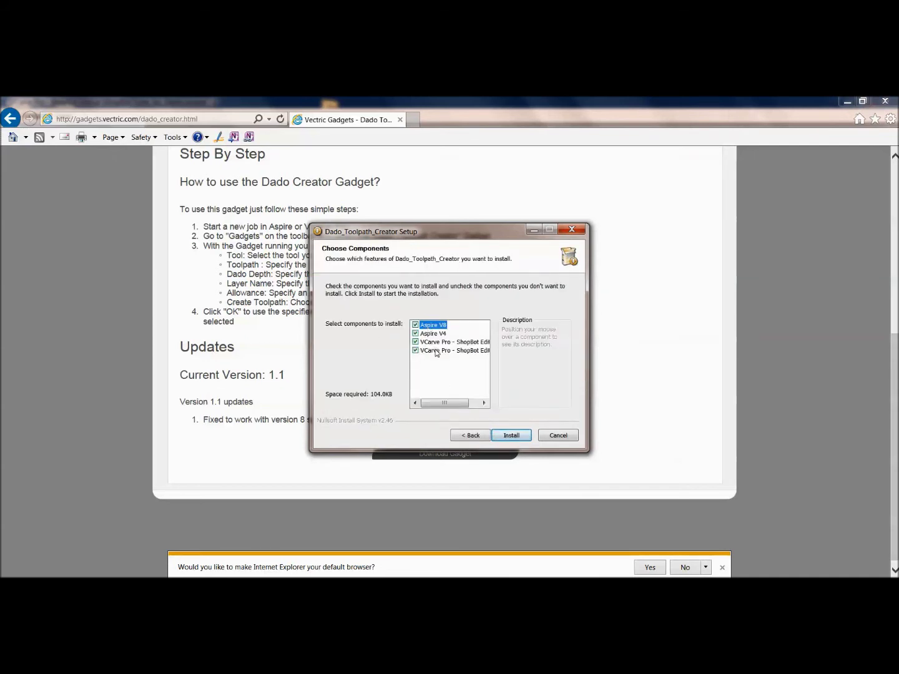
left_click(511, 435)
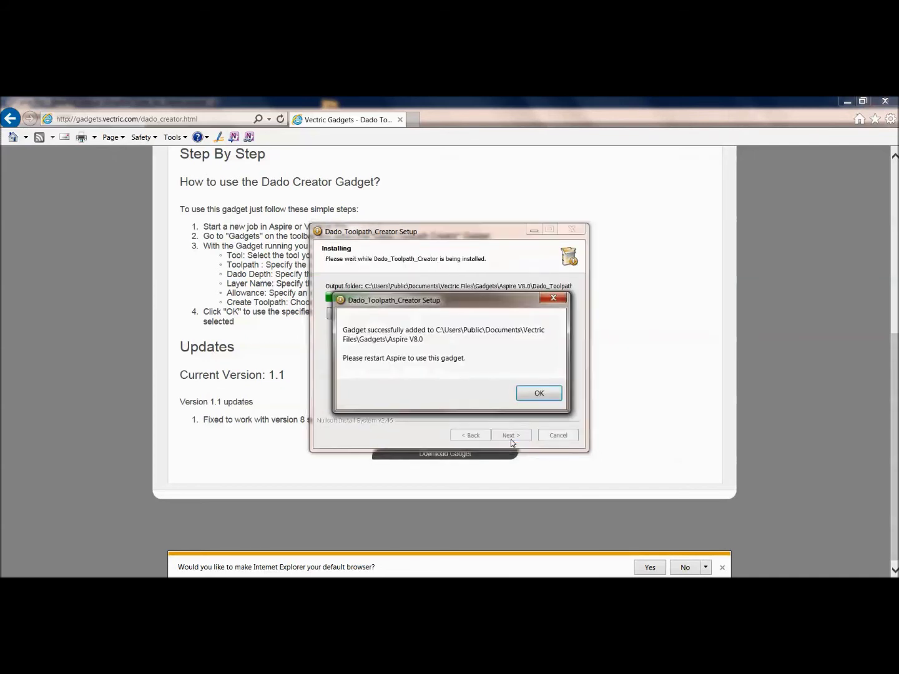
Acknowledge each 'Gadget successfully added' message, including V7.5, and finish the wizard
left_click(540, 398)
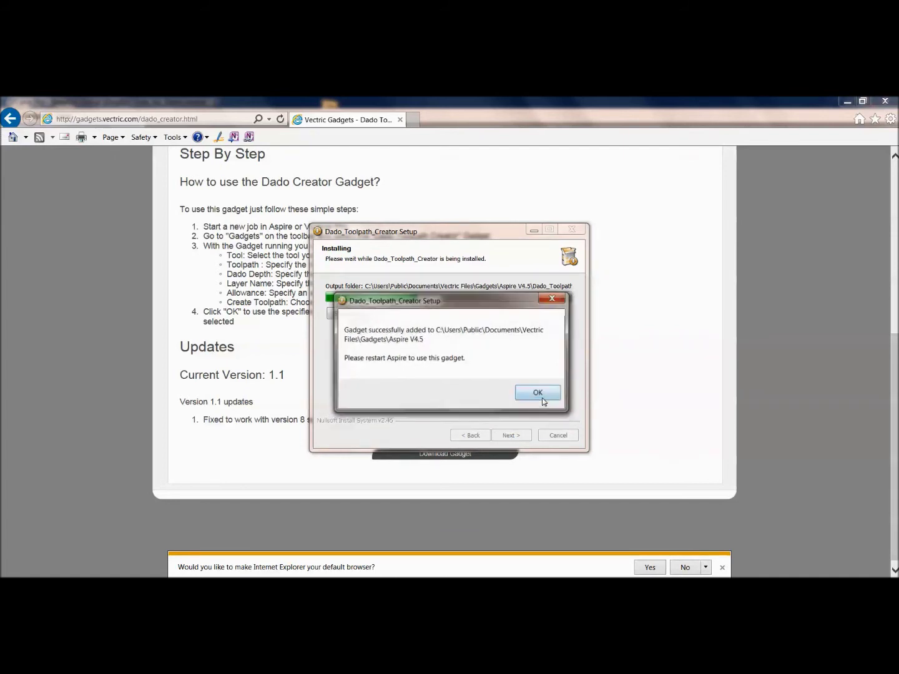
left_click(540, 396)
left_click(540, 394)
left_click(540, 393)
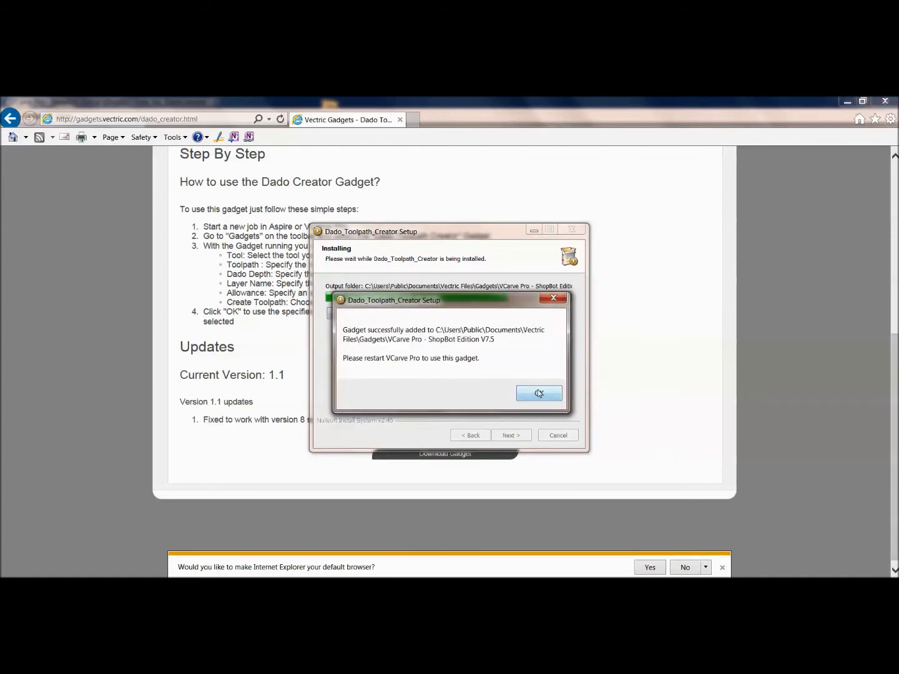
left_click(537, 395)
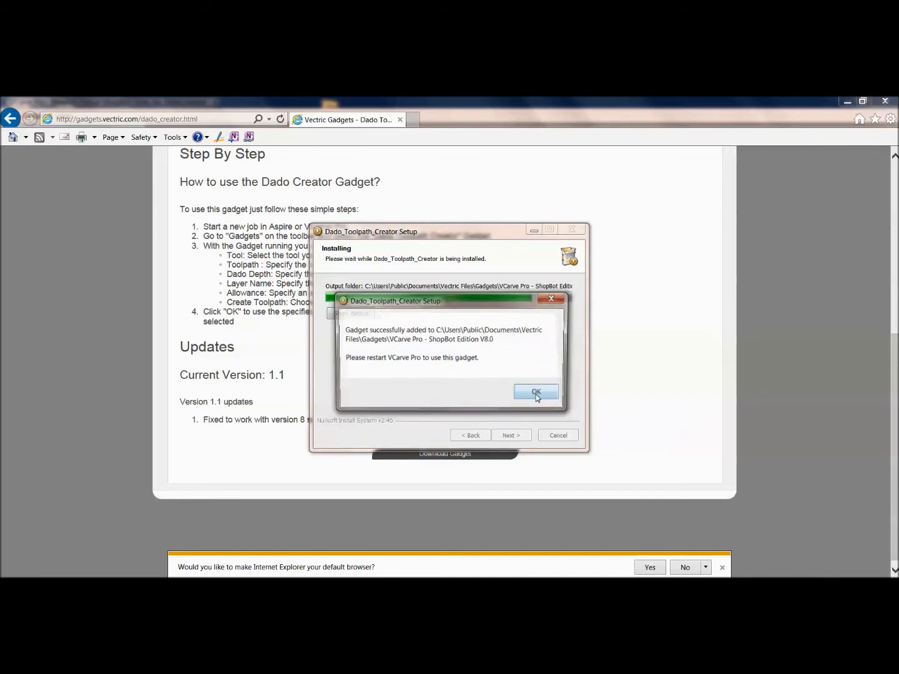
left_click(530, 396)
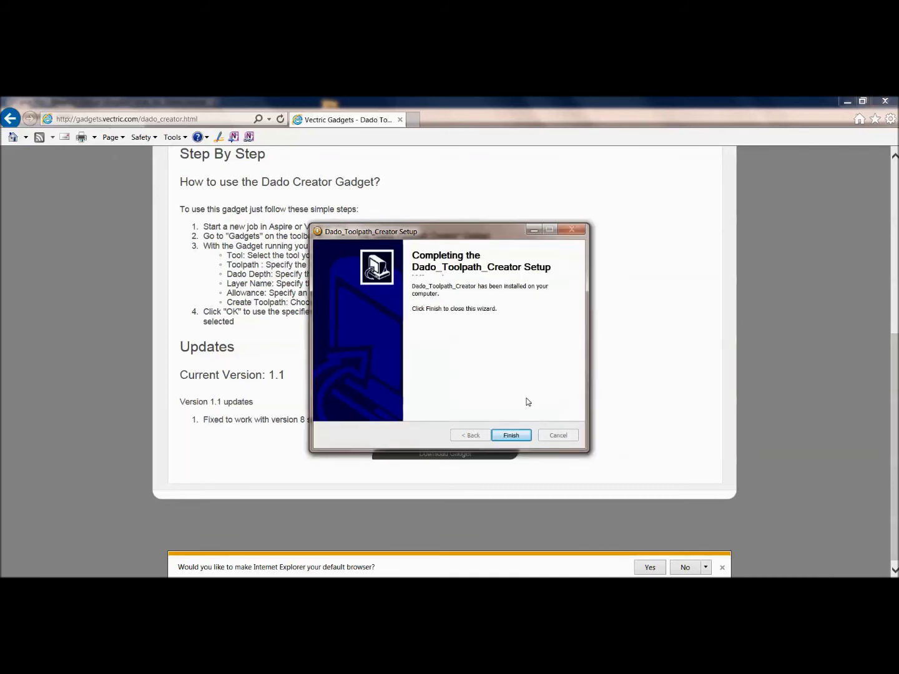
left_click(512, 437)
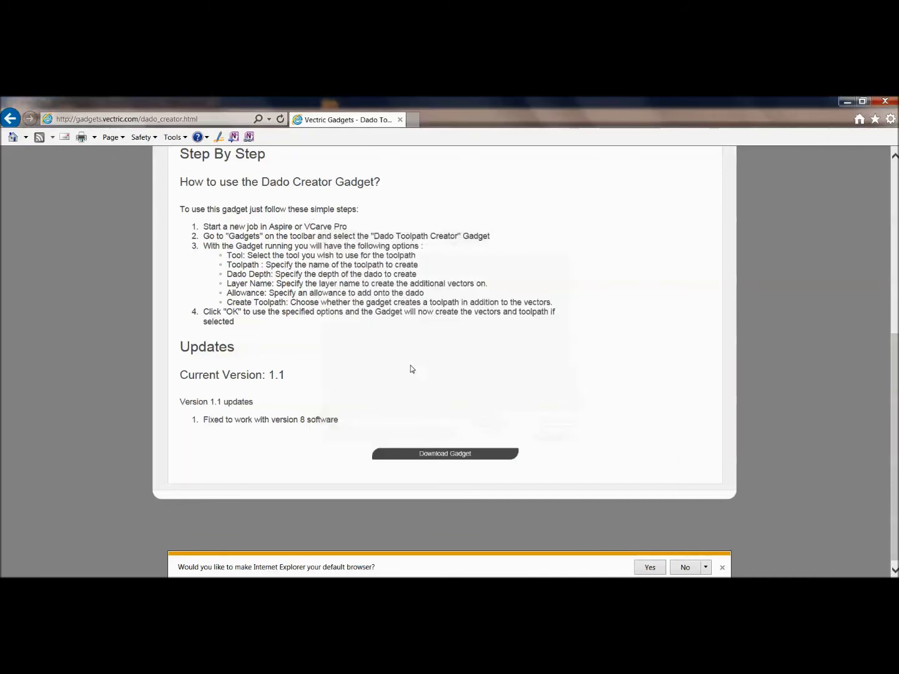
Close the browser and VCarve Pro, relaunch it, and create a new 12 x 12 inch job
left_click(890, 101)
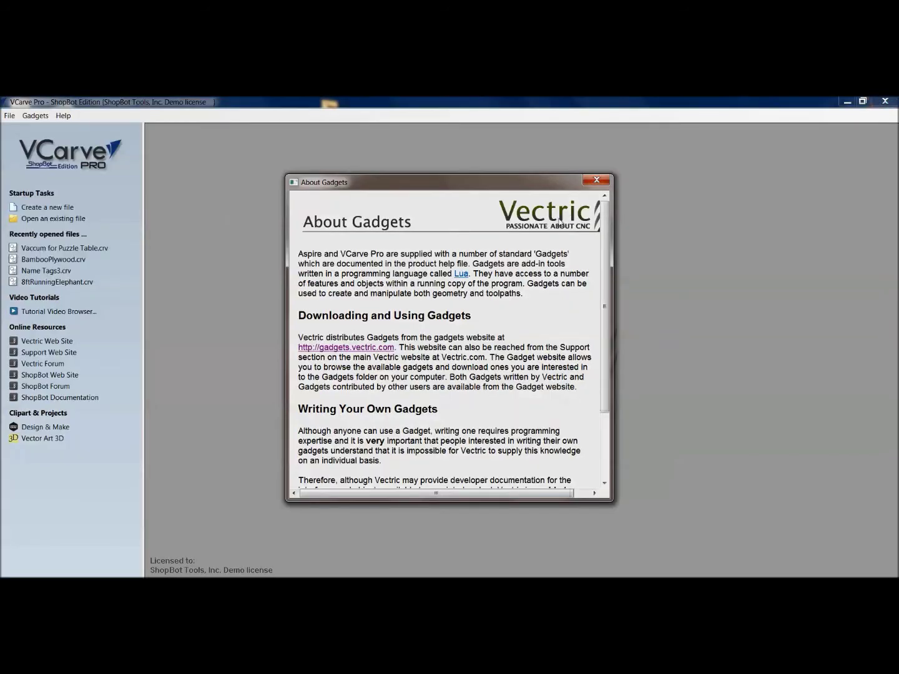
left_click(597, 180)
left_click(885, 101)
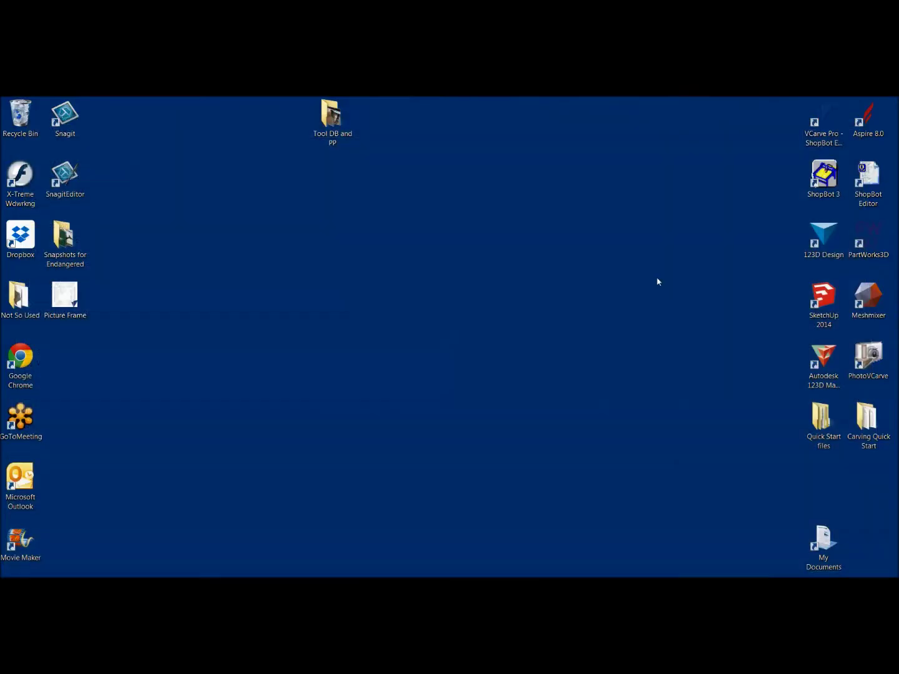
double_click(824, 119)
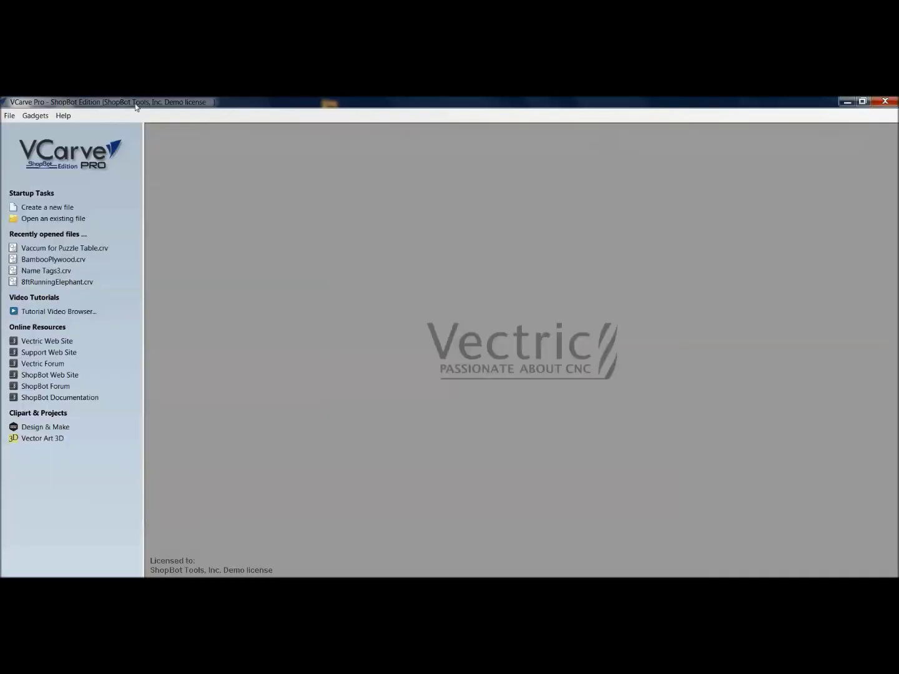
left_click(47, 207)
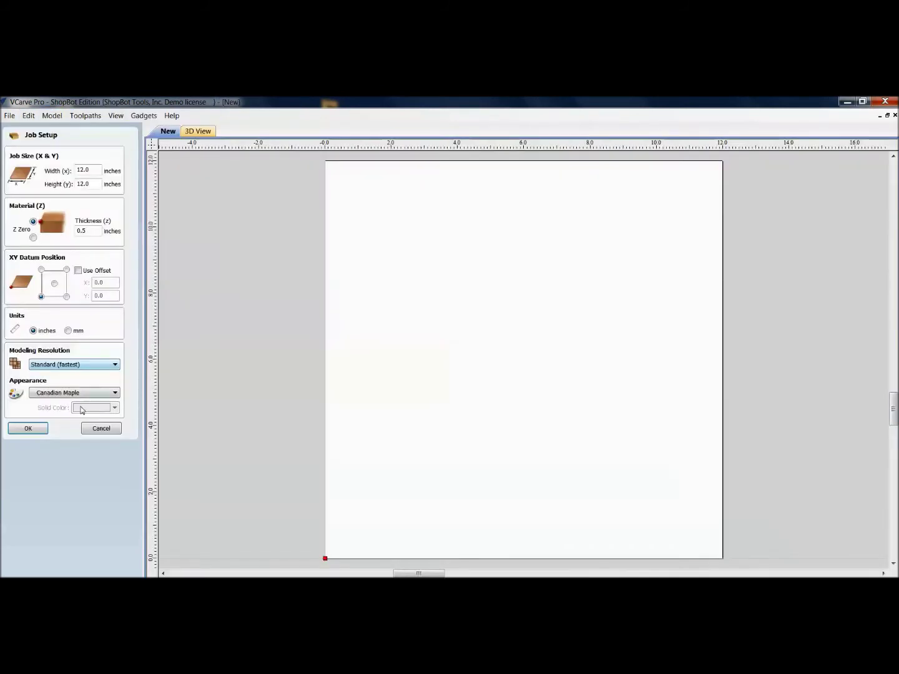
left_click(28, 427)
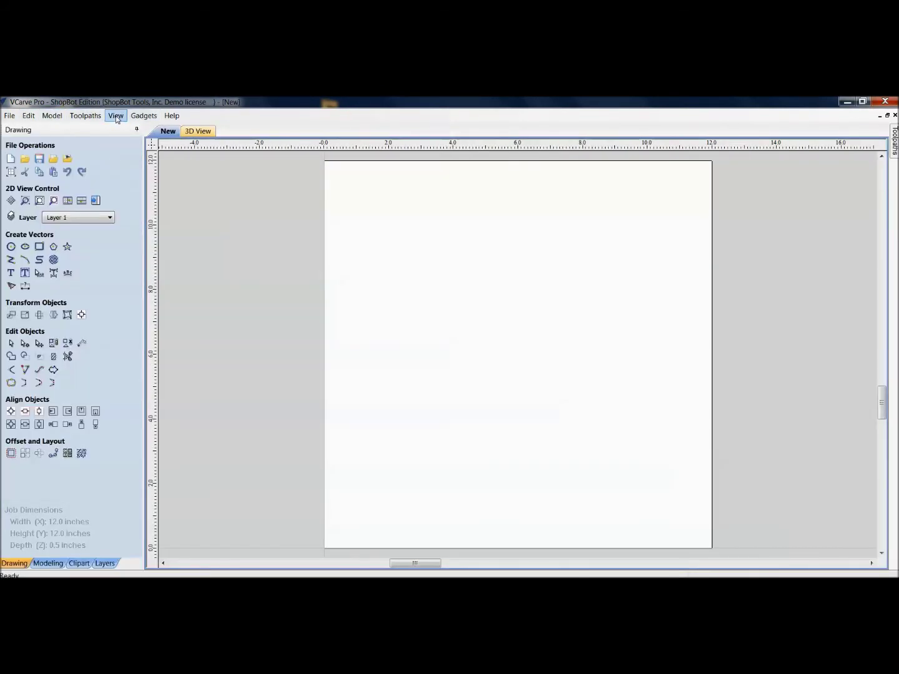
Check the Gadgets menu for the new gadget, and briefly open and close the application data folder
left_click(140, 116)
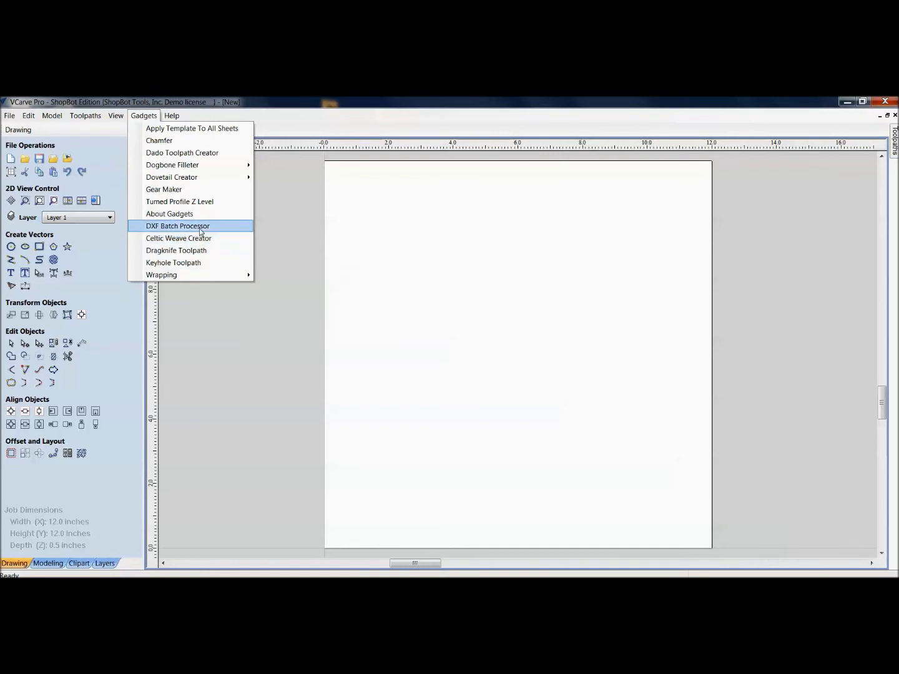
left_click(9, 115)
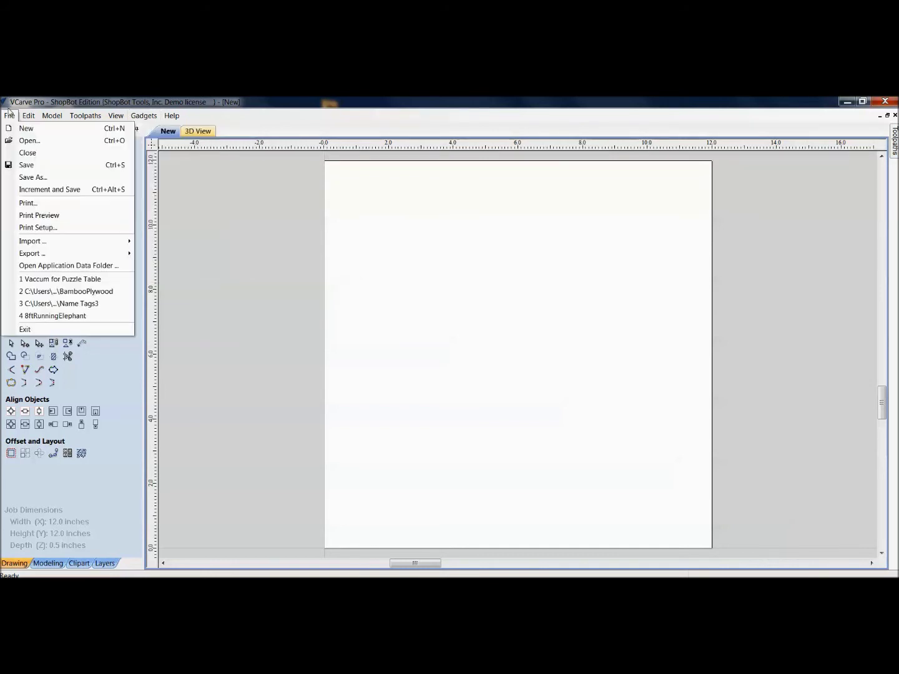
left_click(33, 267)
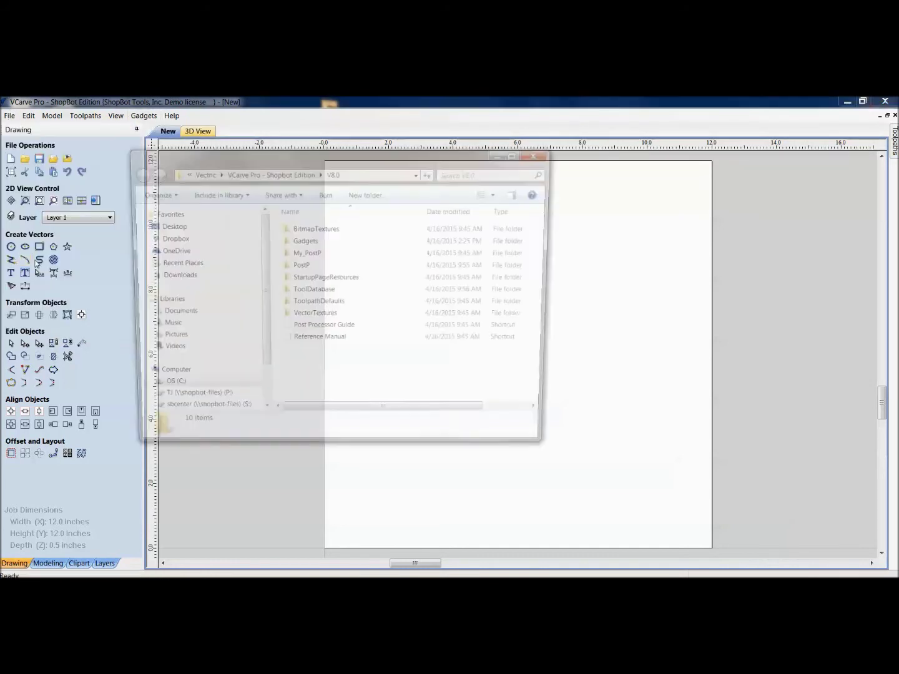
left_click(541, 153)
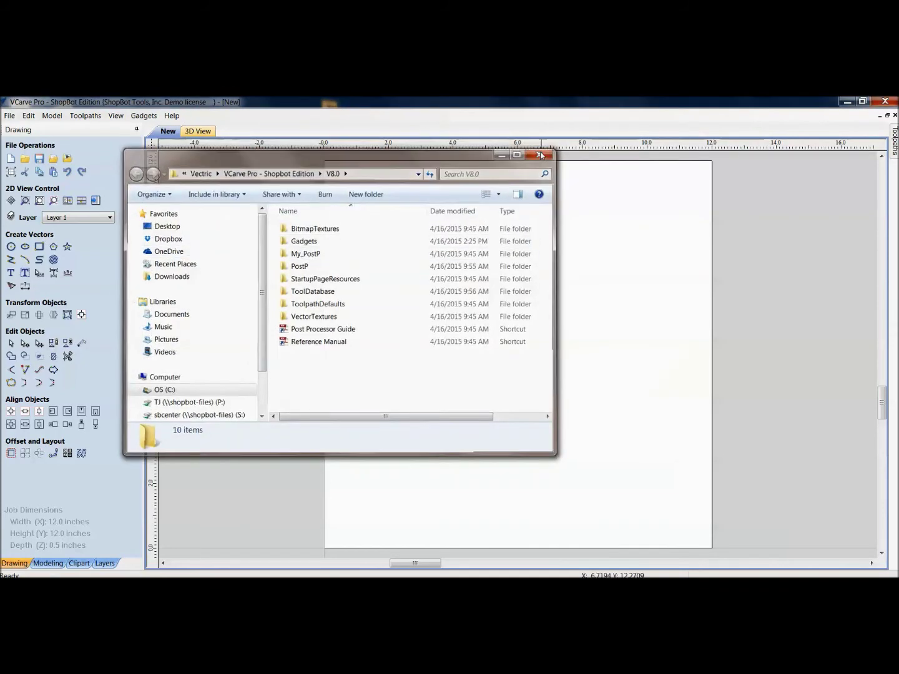
left_click(143, 115)
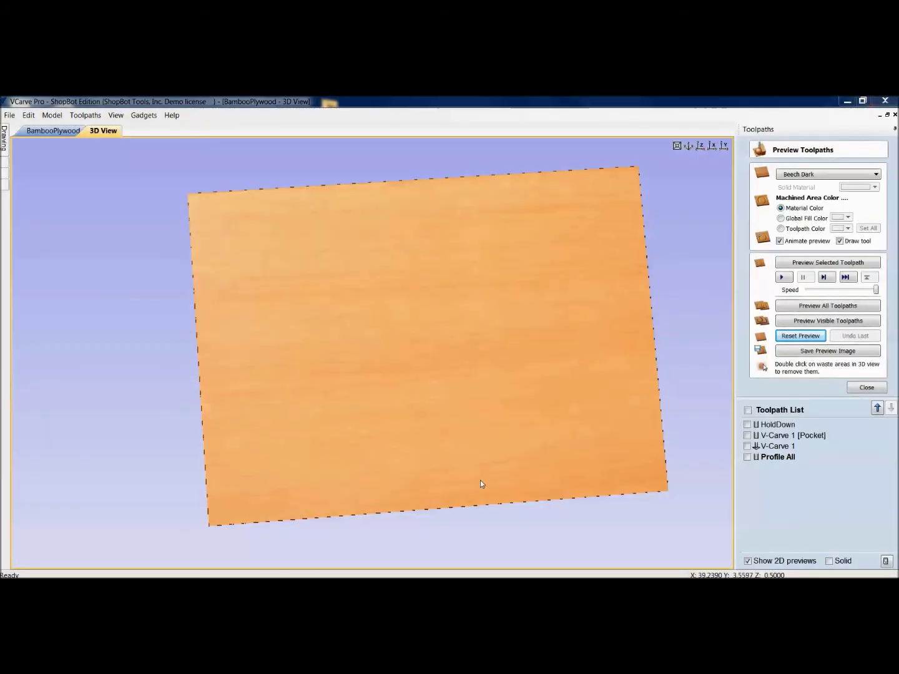
Simulate all toolpaths, remove the waste board and dolphin waste, and zoom in on the animals
left_click(823, 305)
left_click(793, 305)
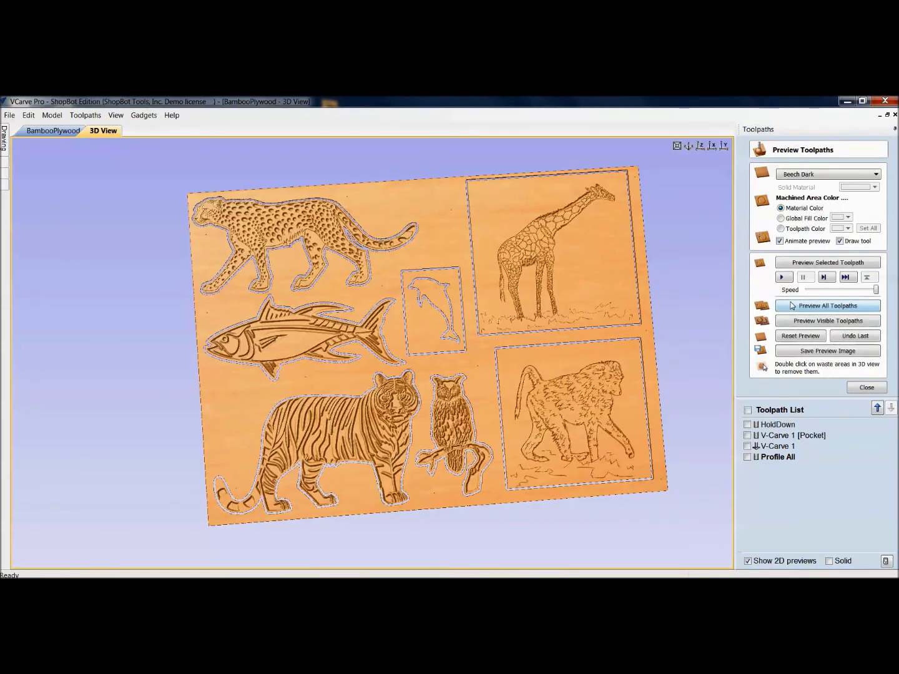
double_click(470, 384)
double_click(449, 329)
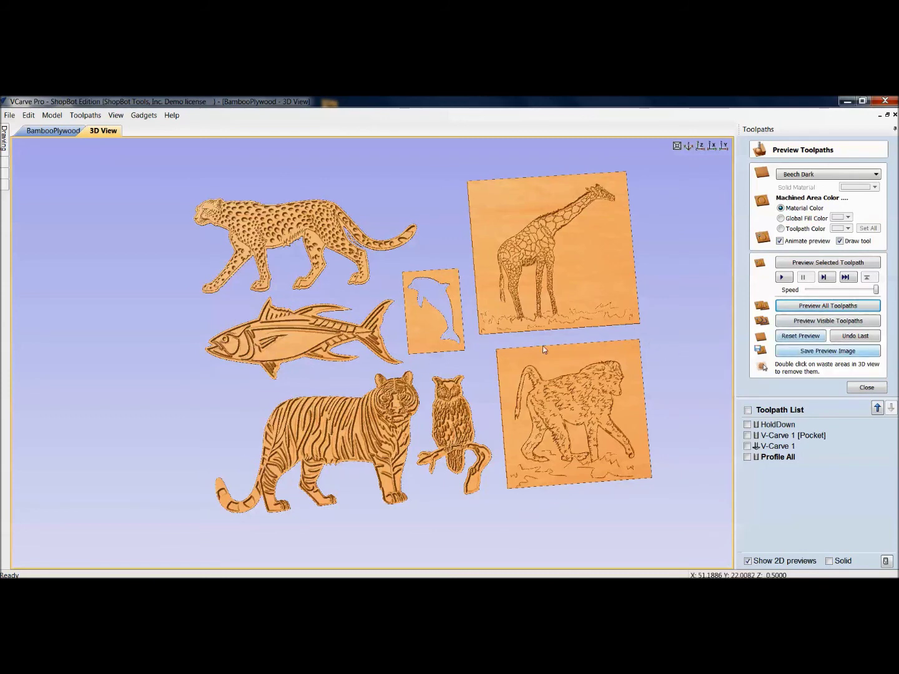
middle_click_drag(329, 449, 376, 396)
scroll(376, 396, "up", 5)
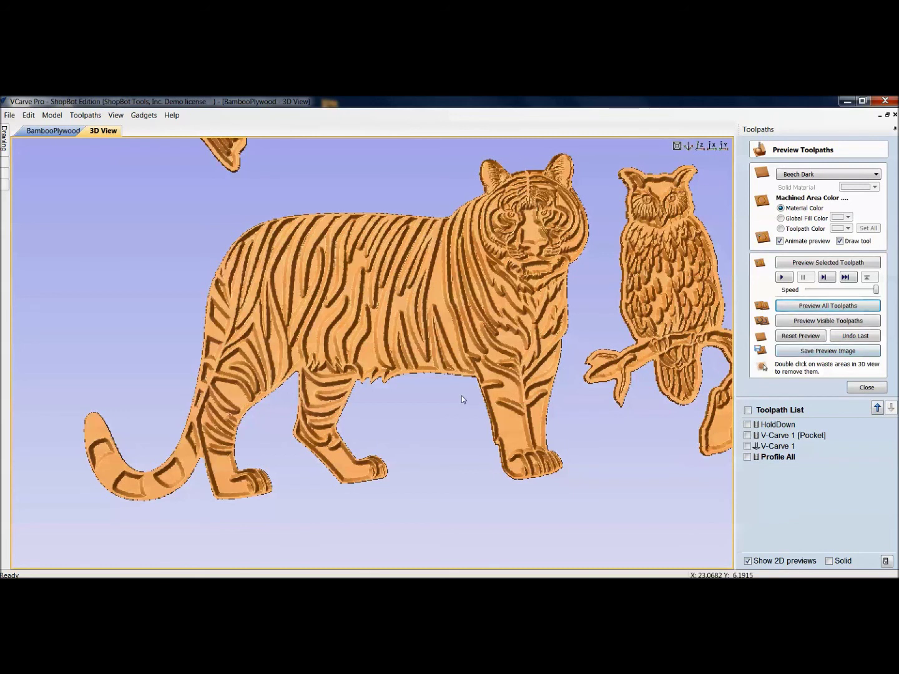
Review the preview material list, keeping Beech Dark as the material
left_click(877, 175)
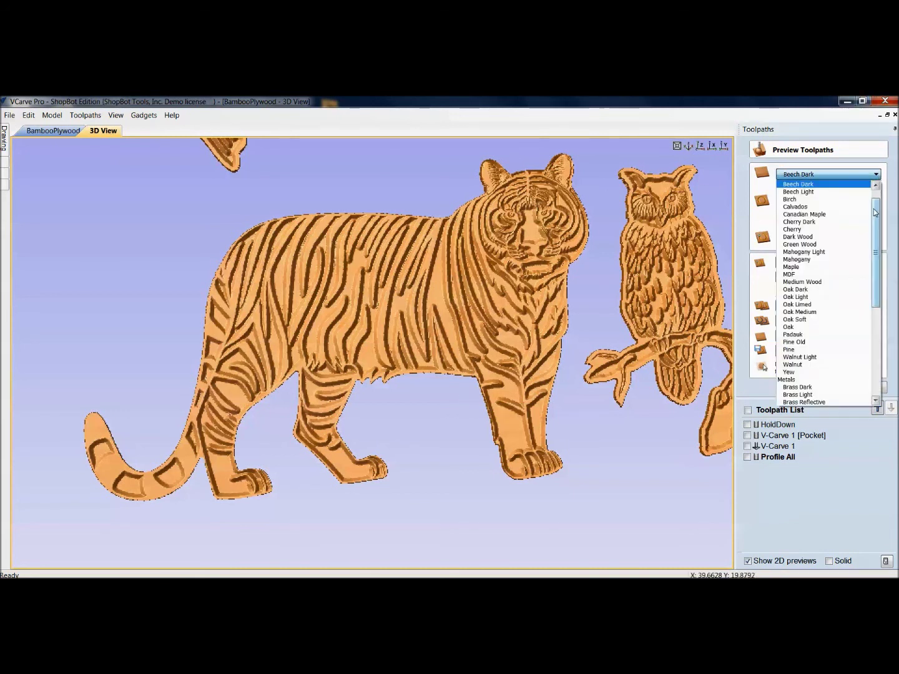
scroll(876, 197, "up", 1)
mouse_move(876, 198)
left_mouse_down()
mouse_move(876, 204)
mouse_move(878, 183)
left_mouse_up()
left_click(878, 177)
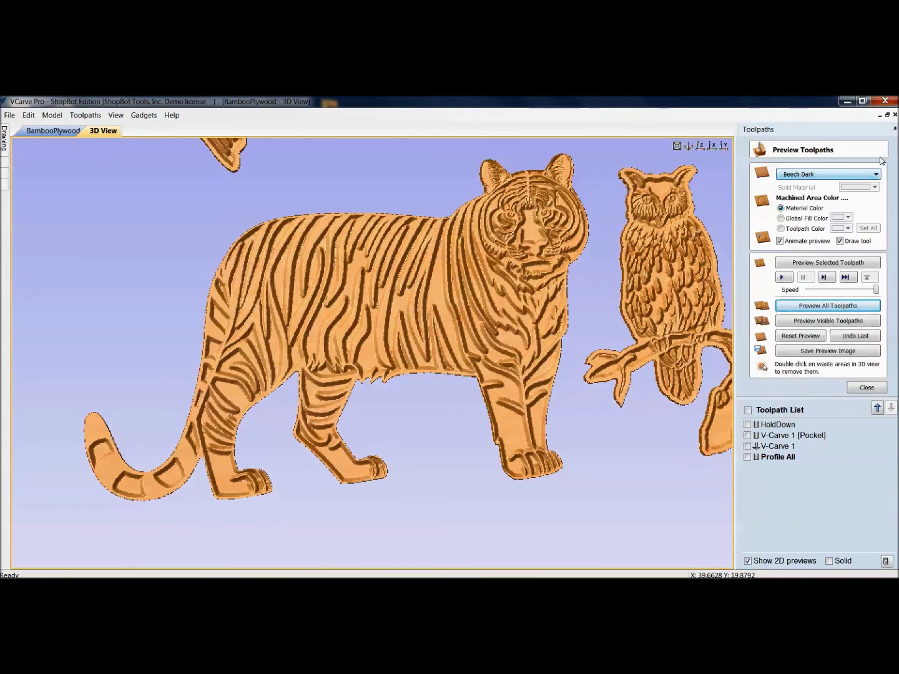
Copy the bamboo image file from the desktop
left_click(847, 102)
left_click(443, 246)
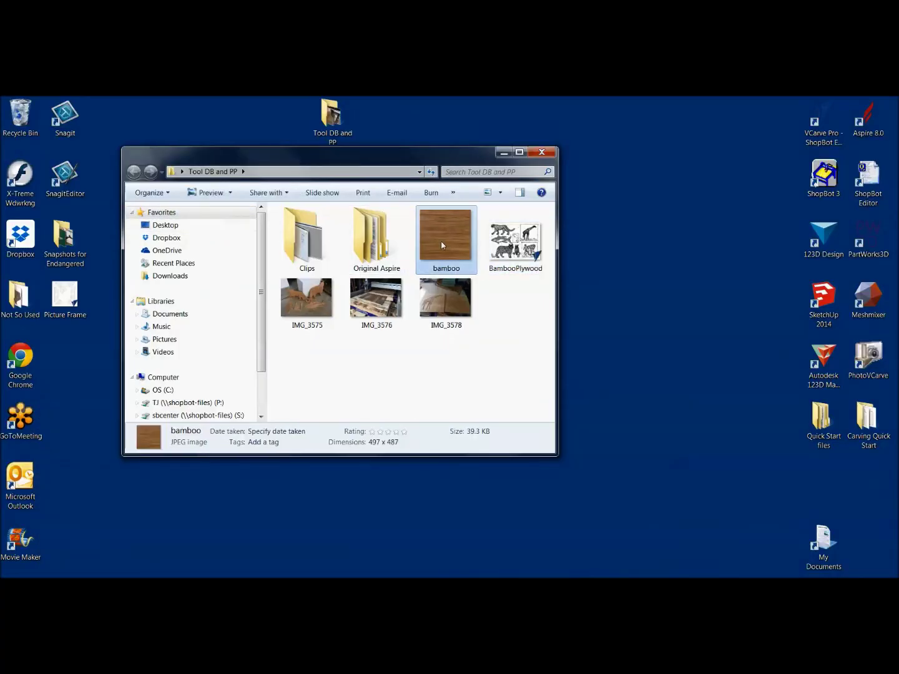
right_click(442, 247)
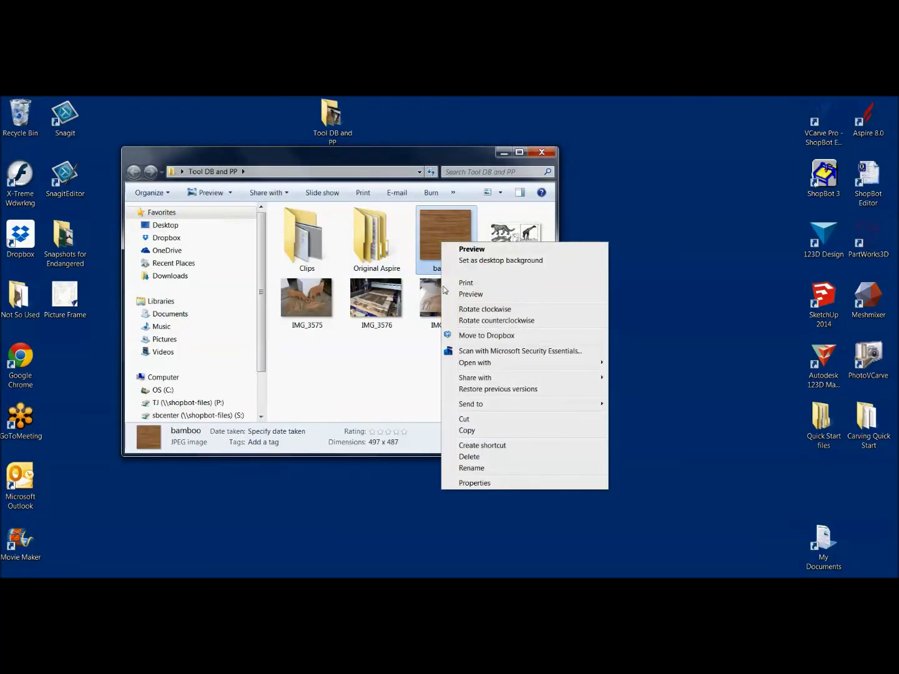
left_click(435, 232)
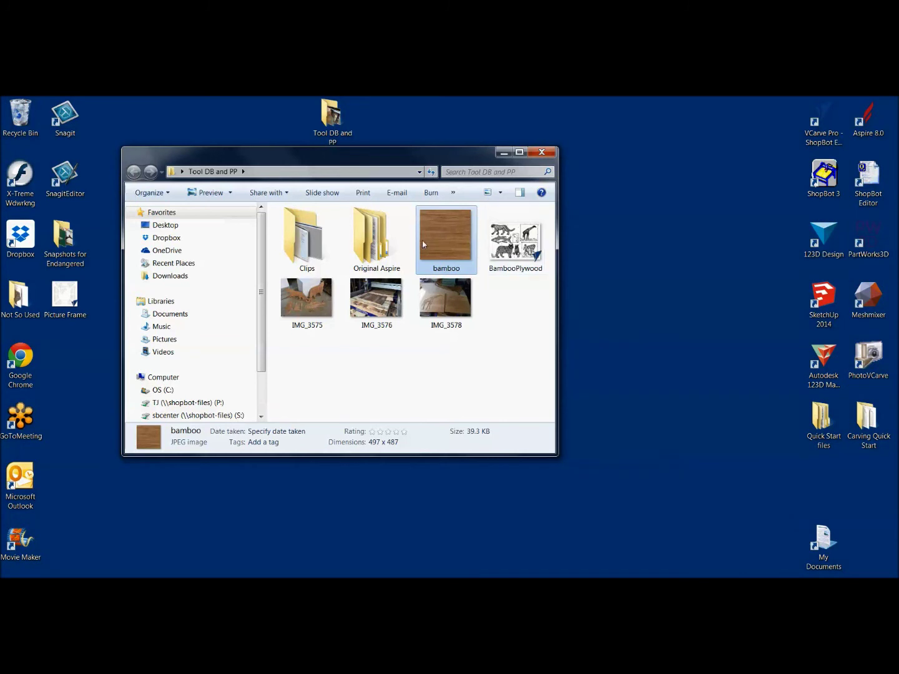
right_click(436, 246)
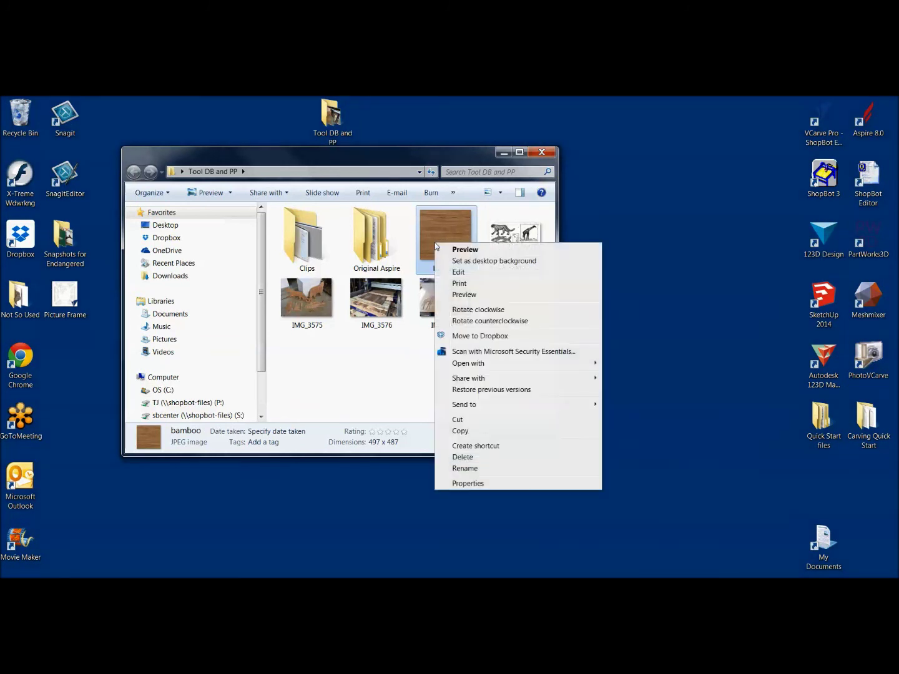
left_click(461, 431)
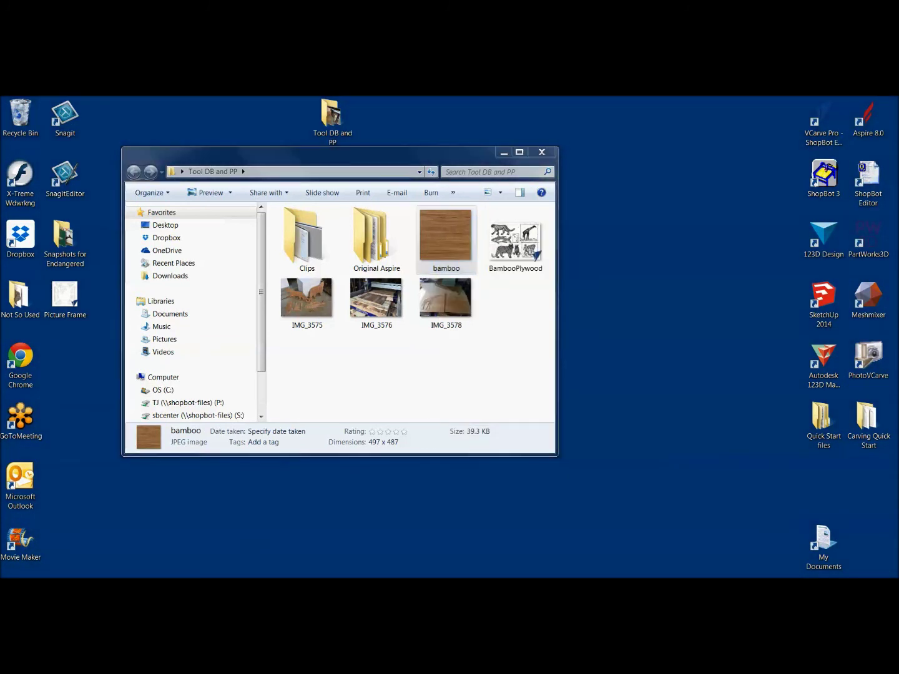
Open the application data folder and browse to BitmapTextures > 1_Wood
left_click(160, 543)
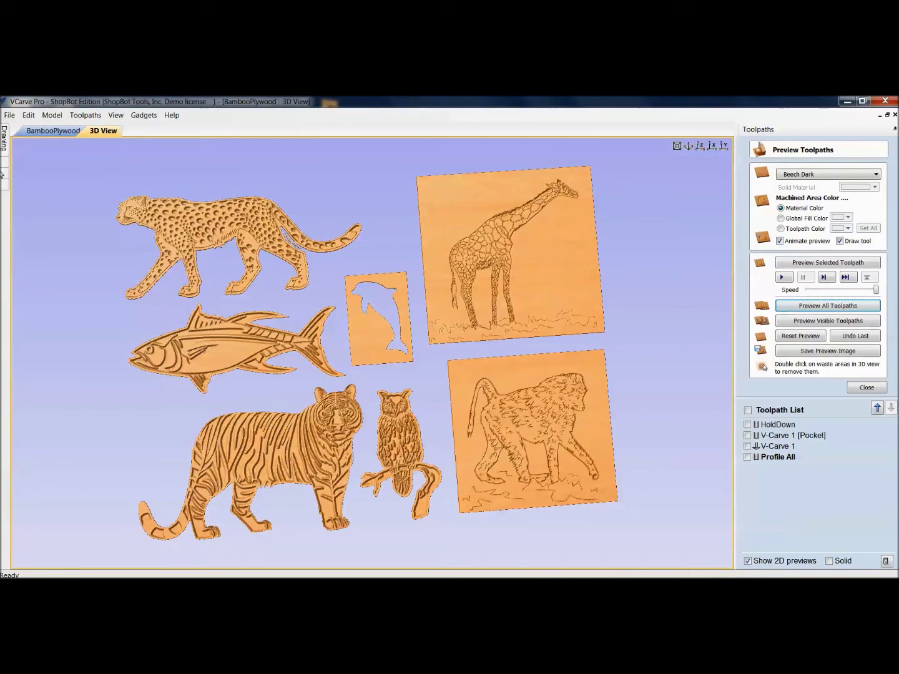
left_click(9, 115)
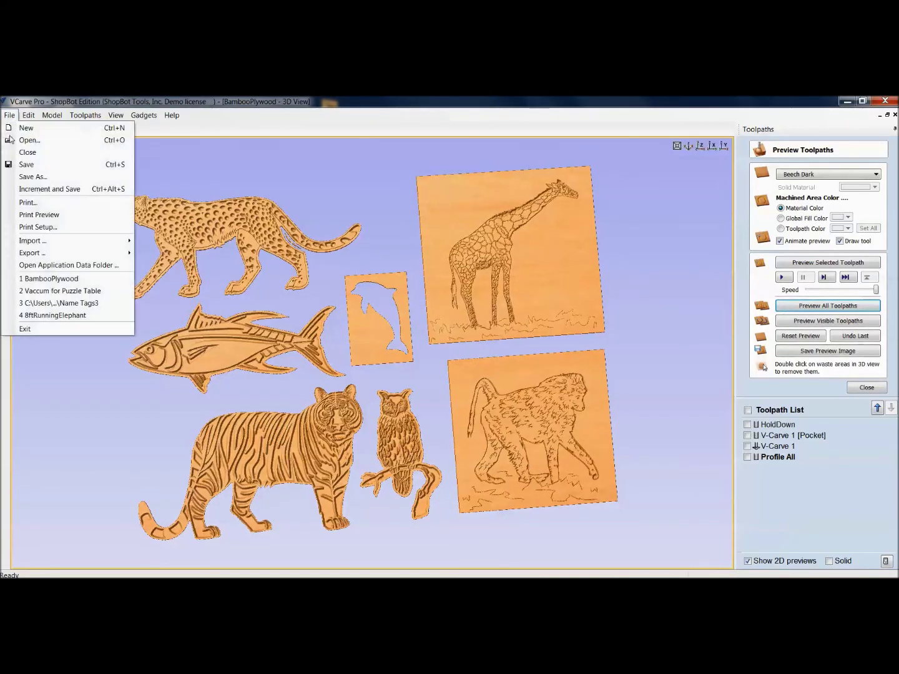
left_click(36, 262)
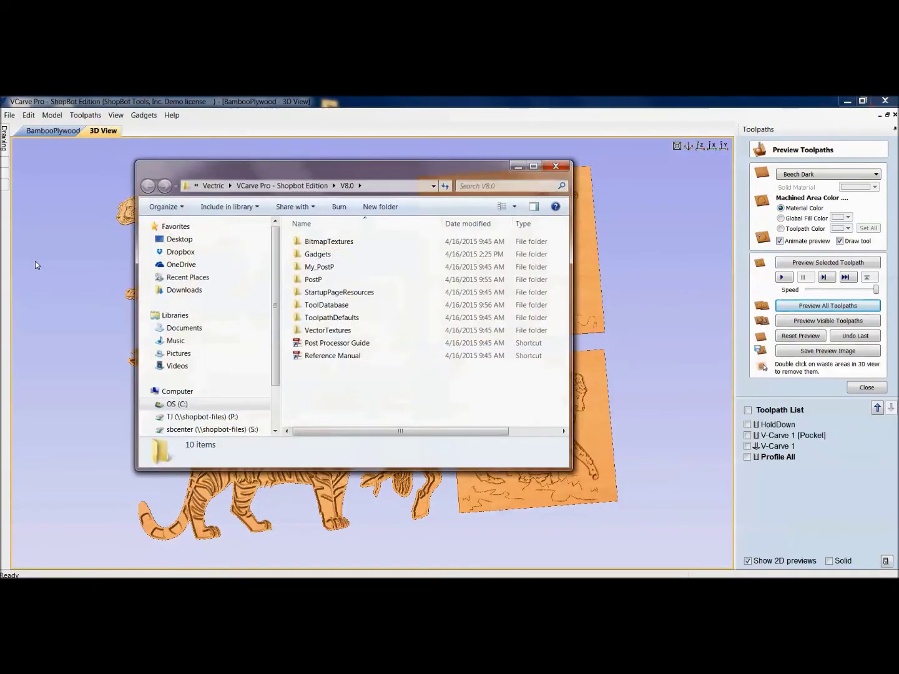
double_click(306, 244)
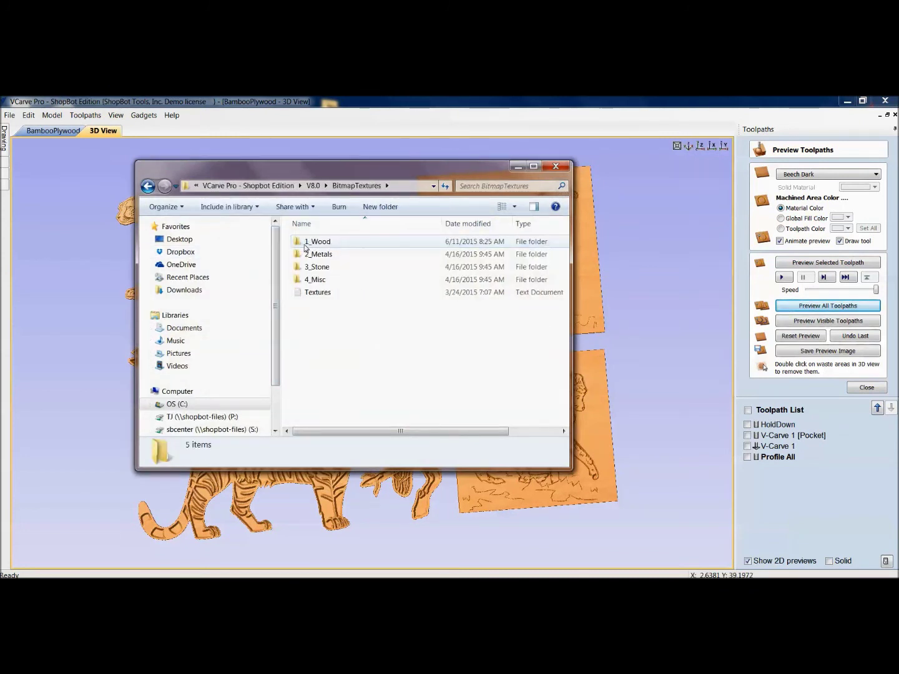
double_click(315, 245)
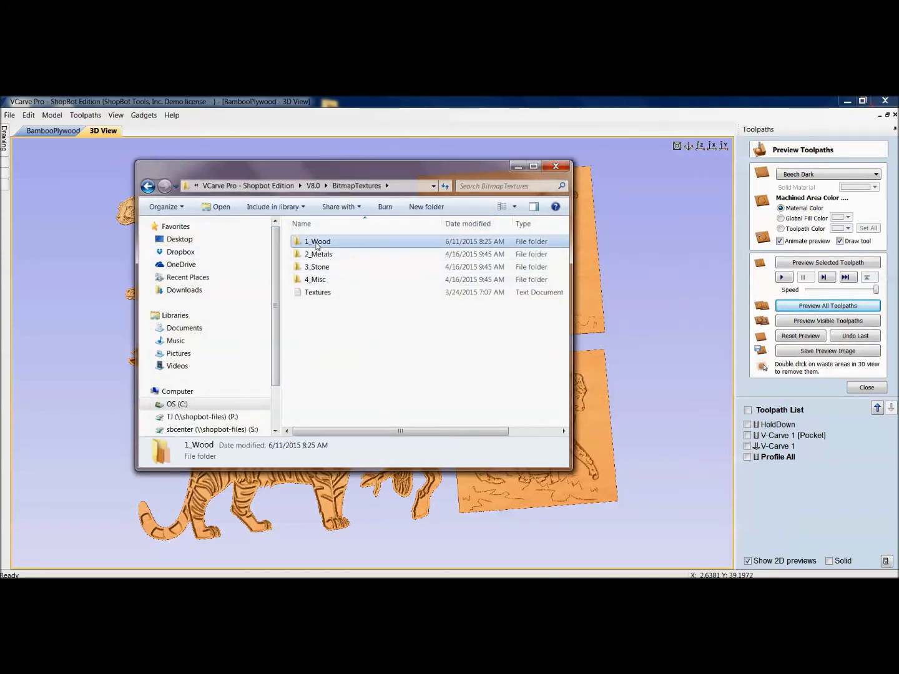
Paste the bamboo image into the 1_Wood folder, then close the Explorer window
right_click(427, 288)
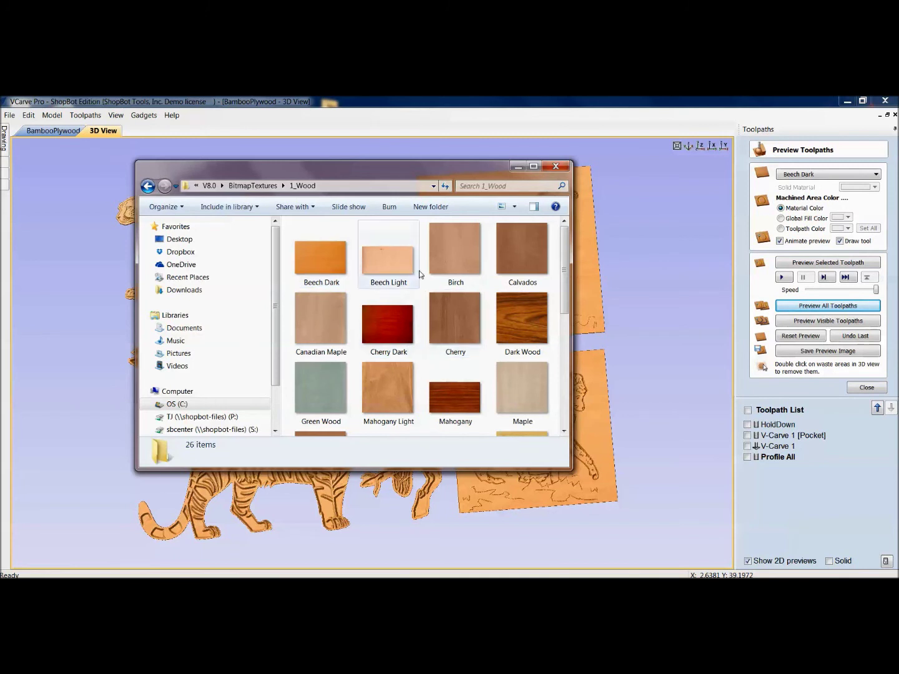
left_click(423, 274)
right_click(424, 273)
left_click(441, 342)
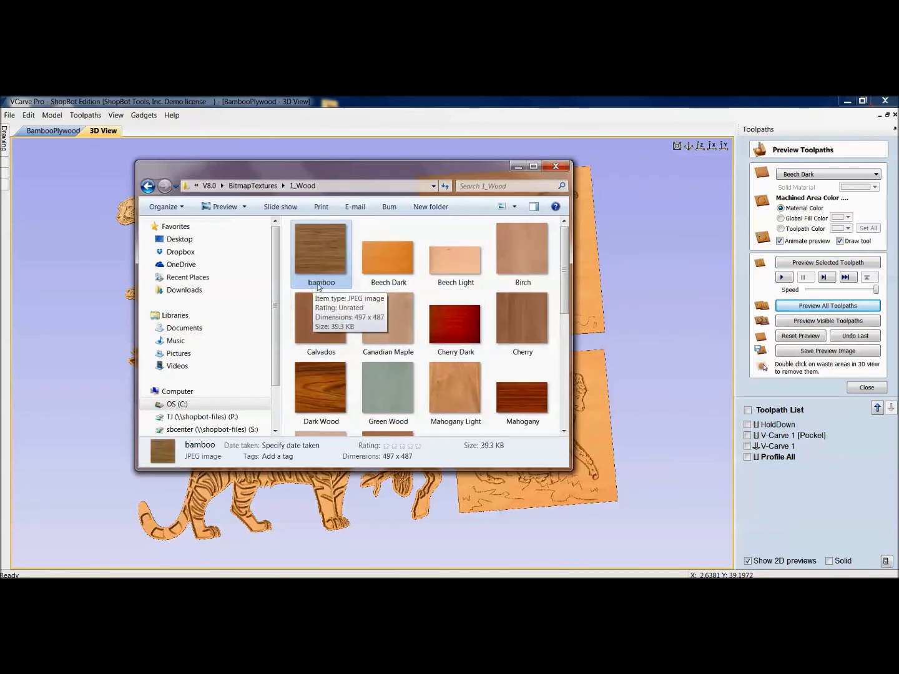
scroll(415, 317, "down", 4)
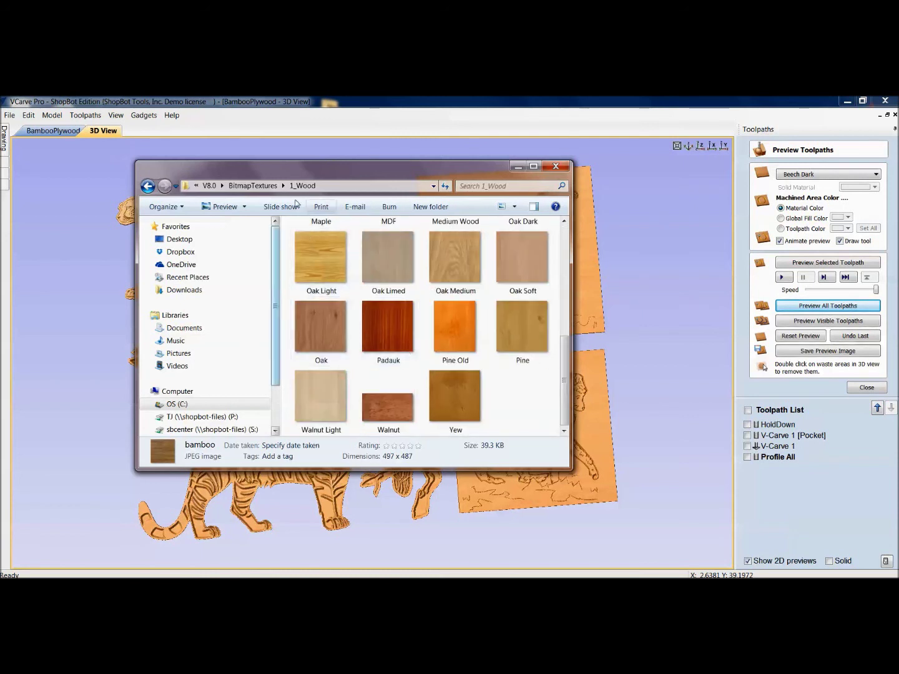
left_click(148, 186)
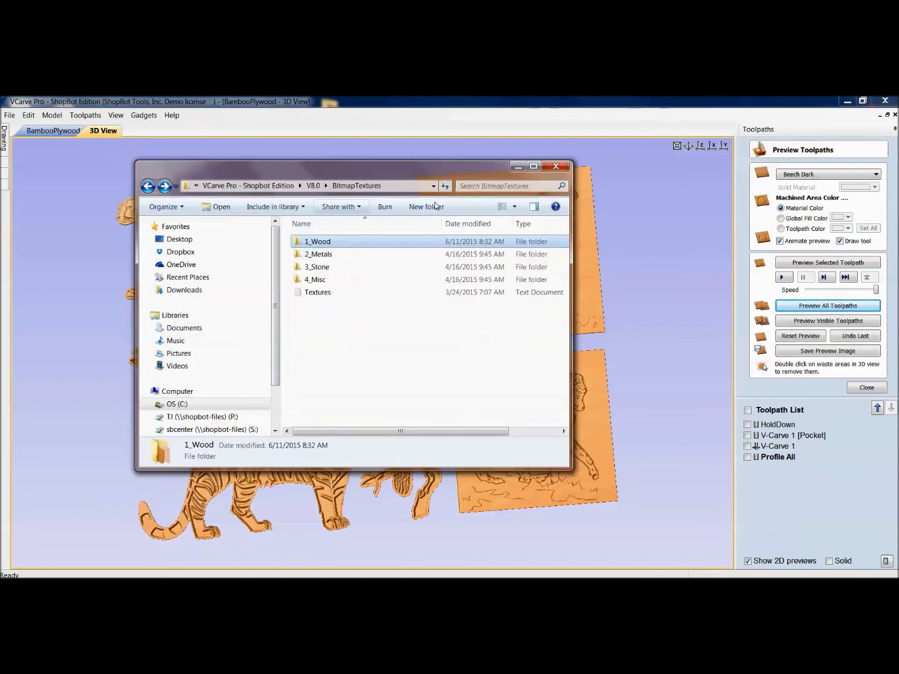
left_click(555, 166)
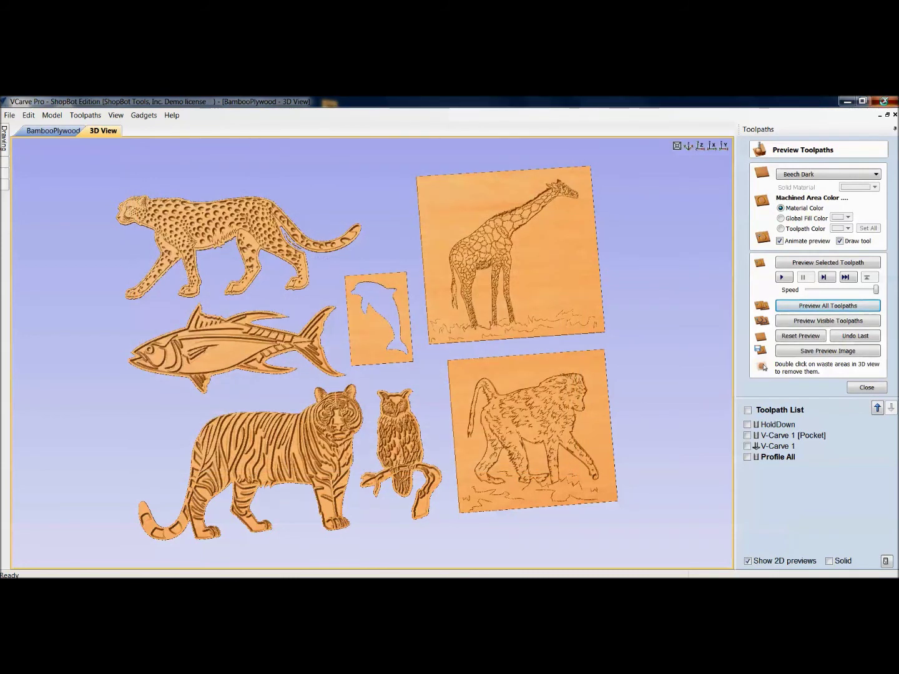
Close the Tool DB and PP folder and VCarve Pro, then relaunch VCarve Pro
left_click(884, 101)
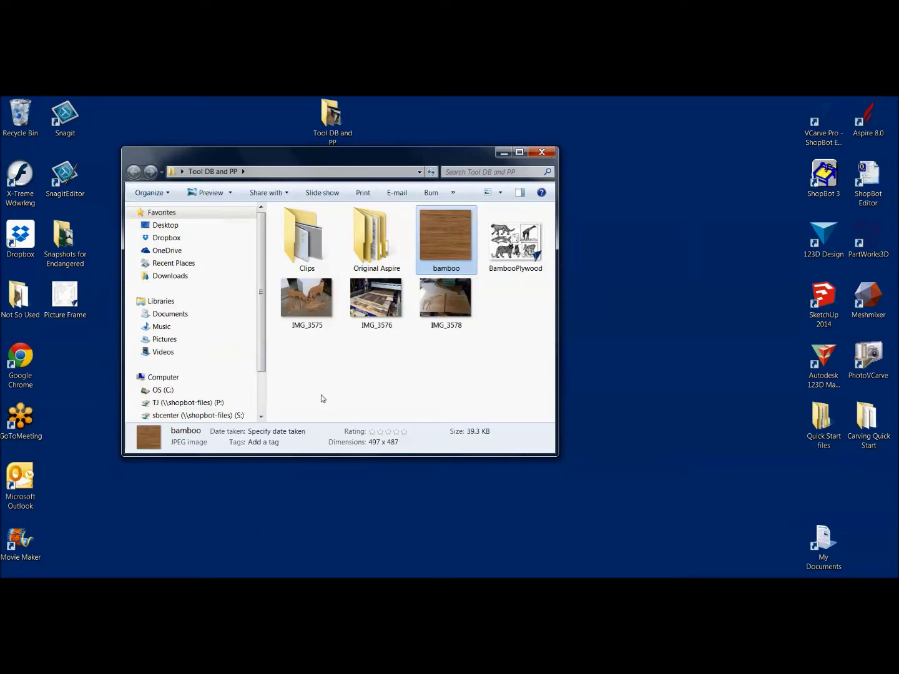
left_click(541, 152)
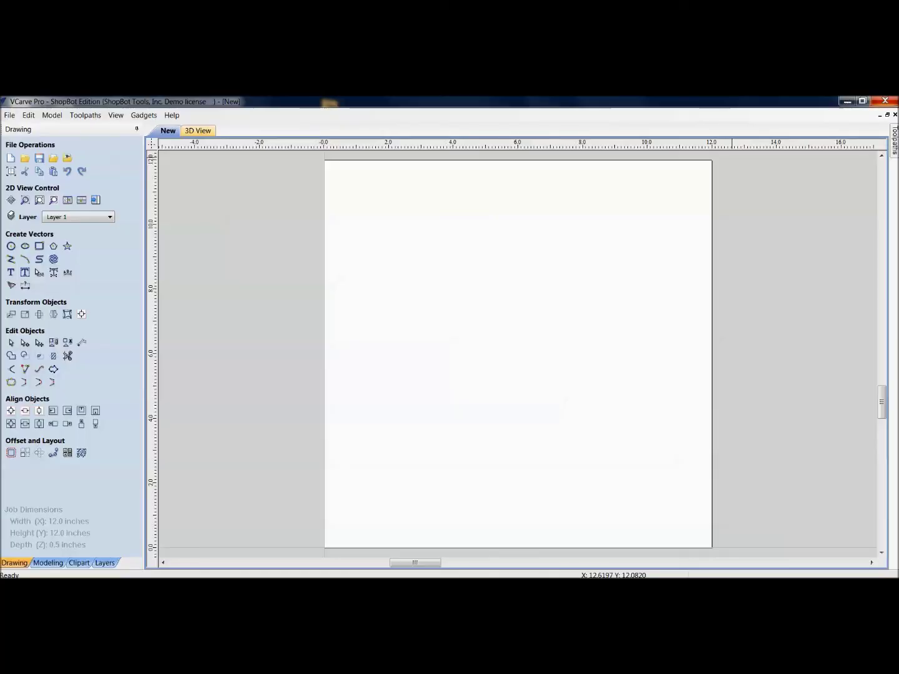
left_click(884, 101)
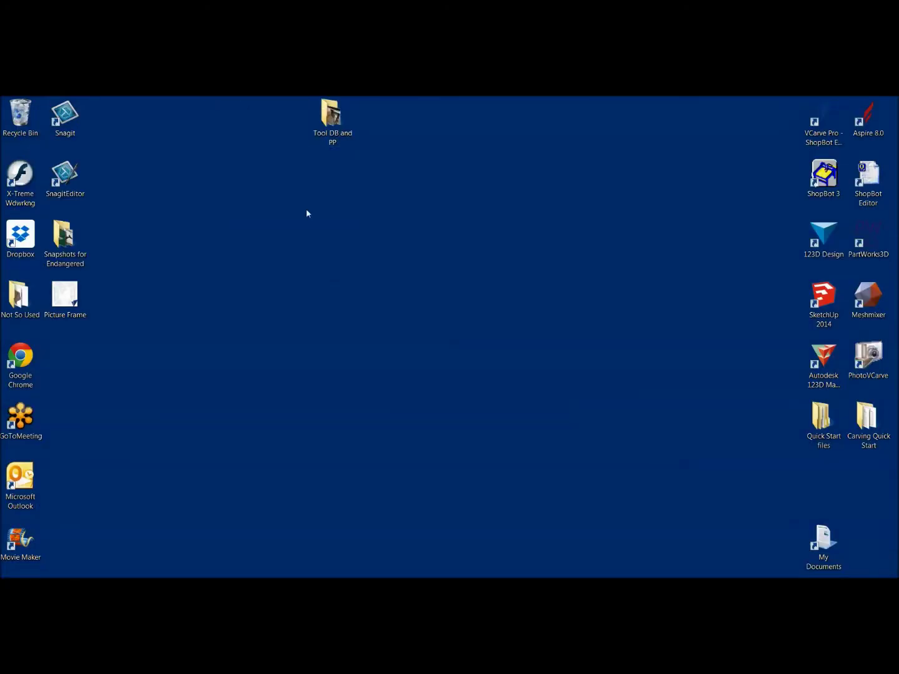
double_click(819, 119)
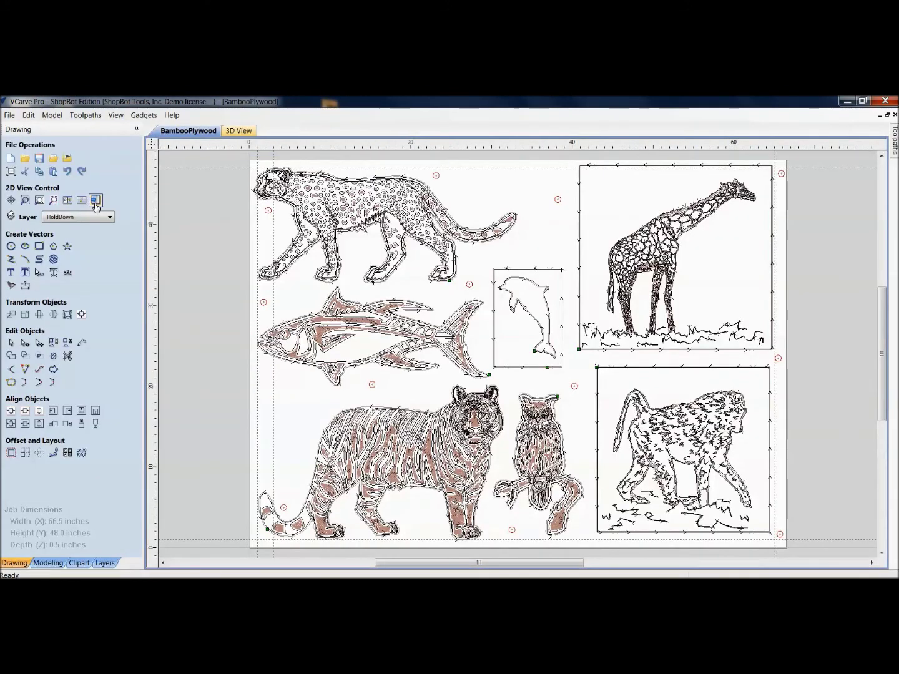
Set the preview material to bamboo, tilt the view, and simulate all toolpaths
left_click(95, 200)
left_click(749, 289)
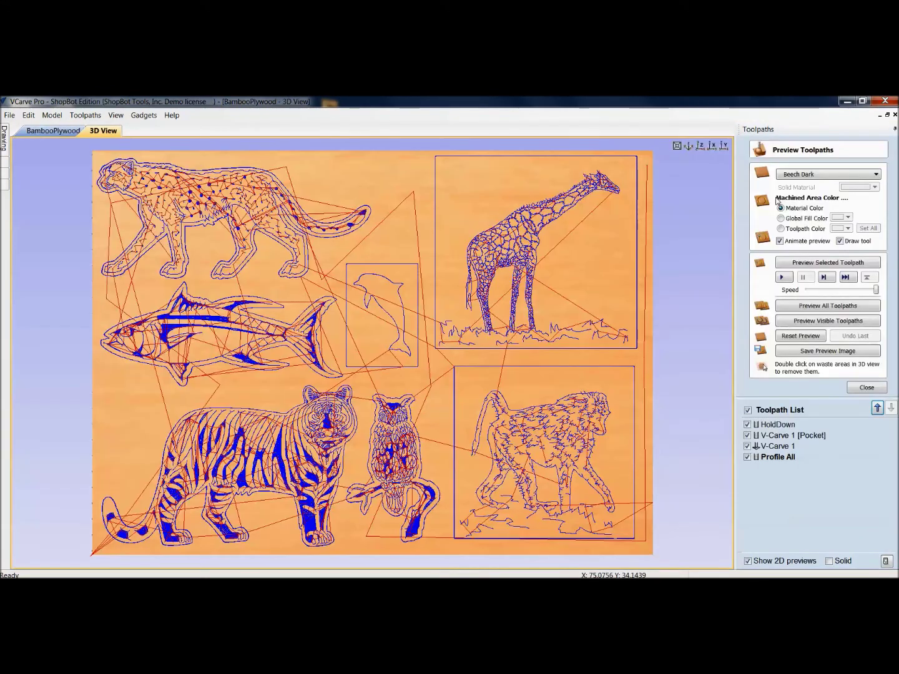
left_click(876, 174)
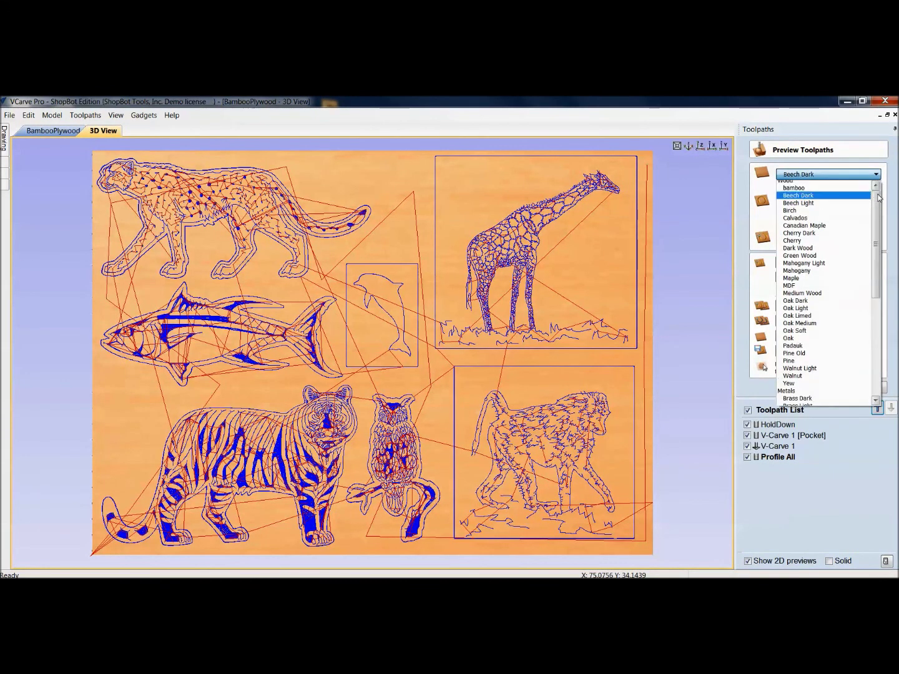
scroll(879, 197, "up", 1)
left_click(796, 200)
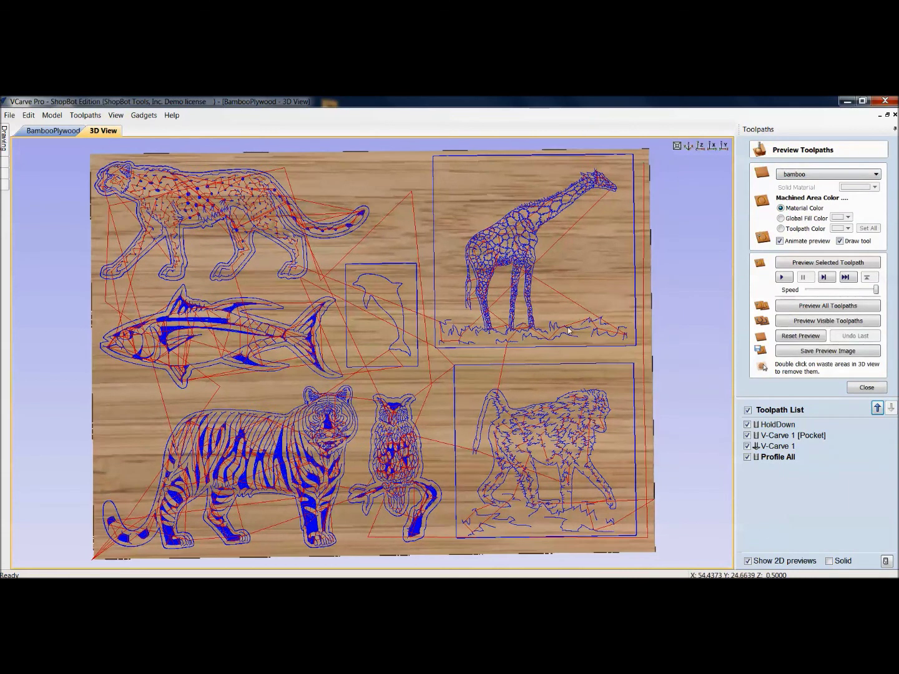
left_click_drag(569, 331, 428, 383)
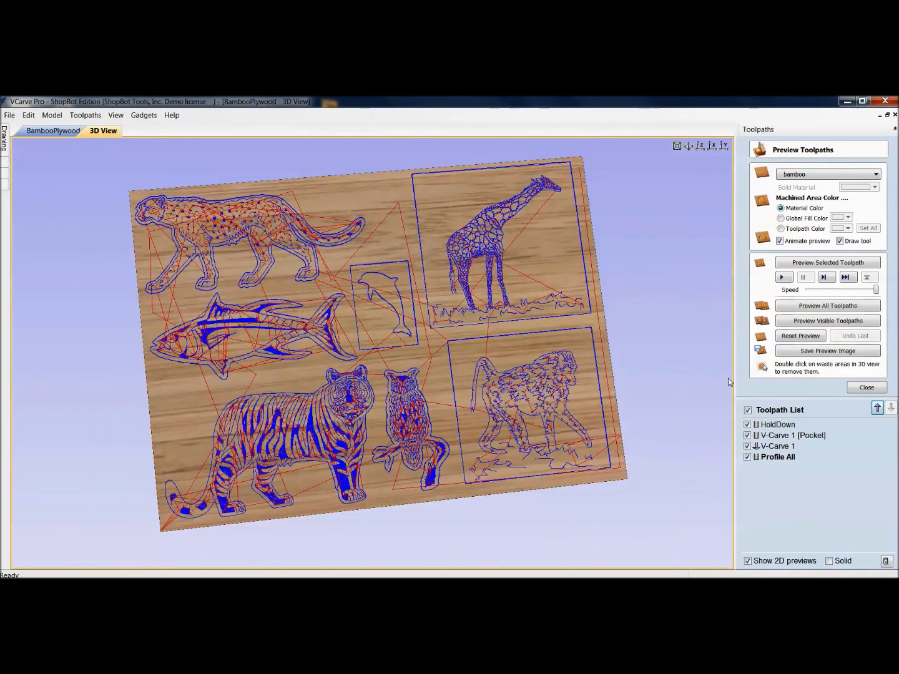
left_click(798, 305)
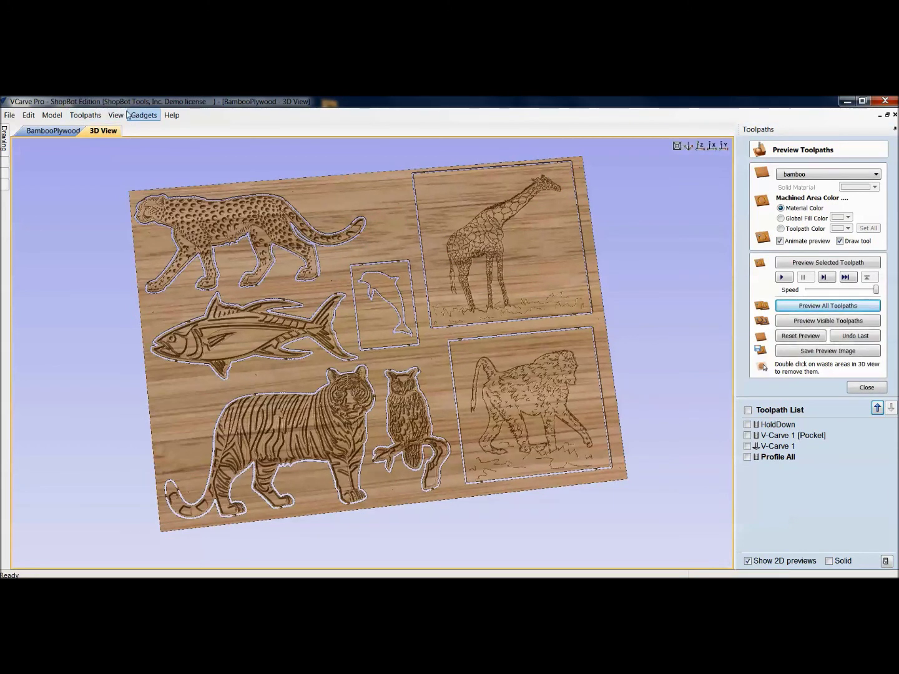
Inspect ShopBot_TC_inch.pp in the PostP data folder, then close the folder and toolpath preview
left_click(10, 116)
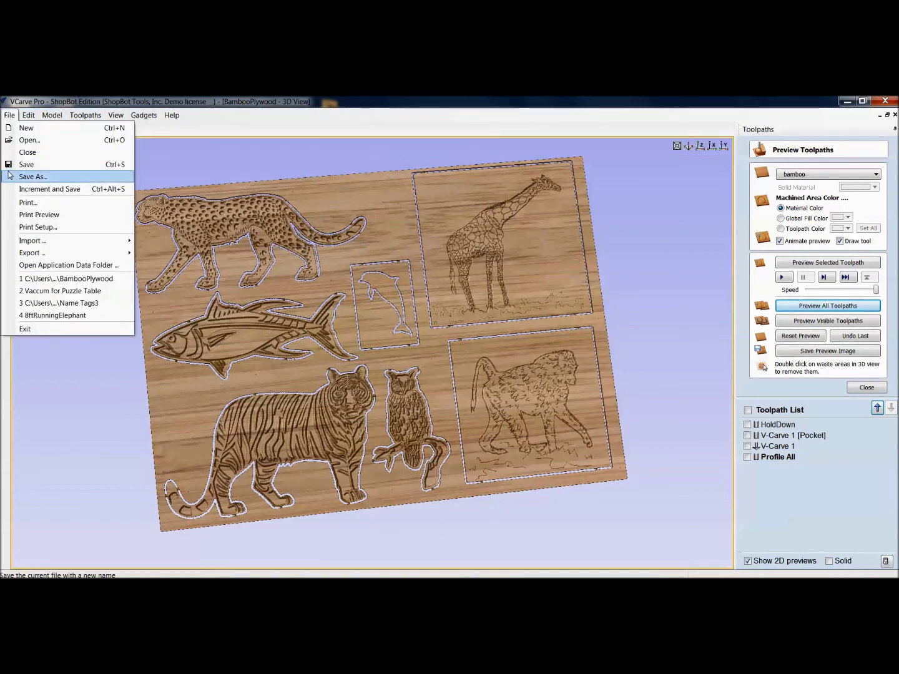
left_click(26, 267)
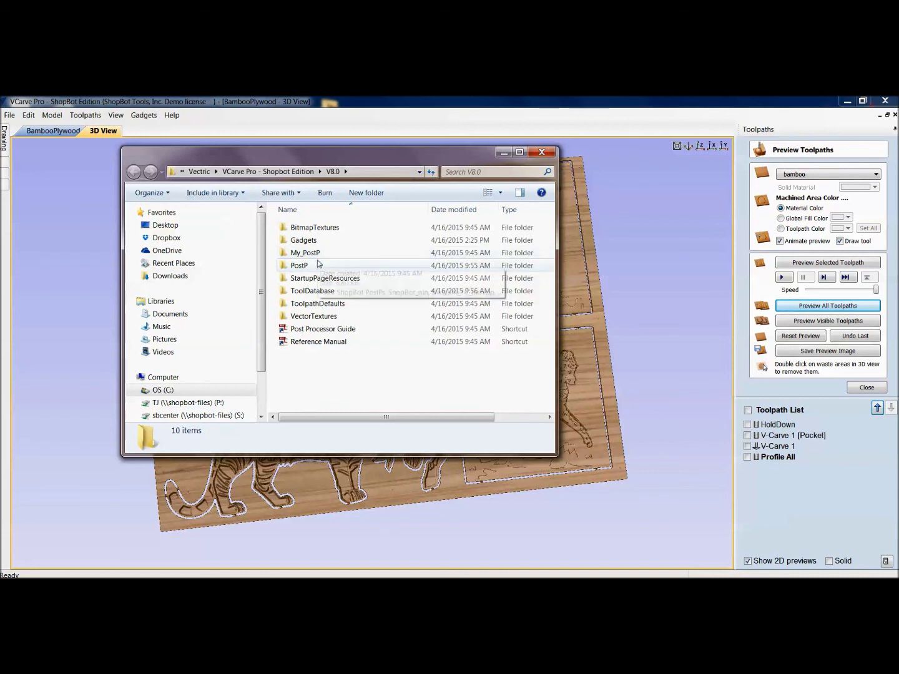
double_click(317, 265)
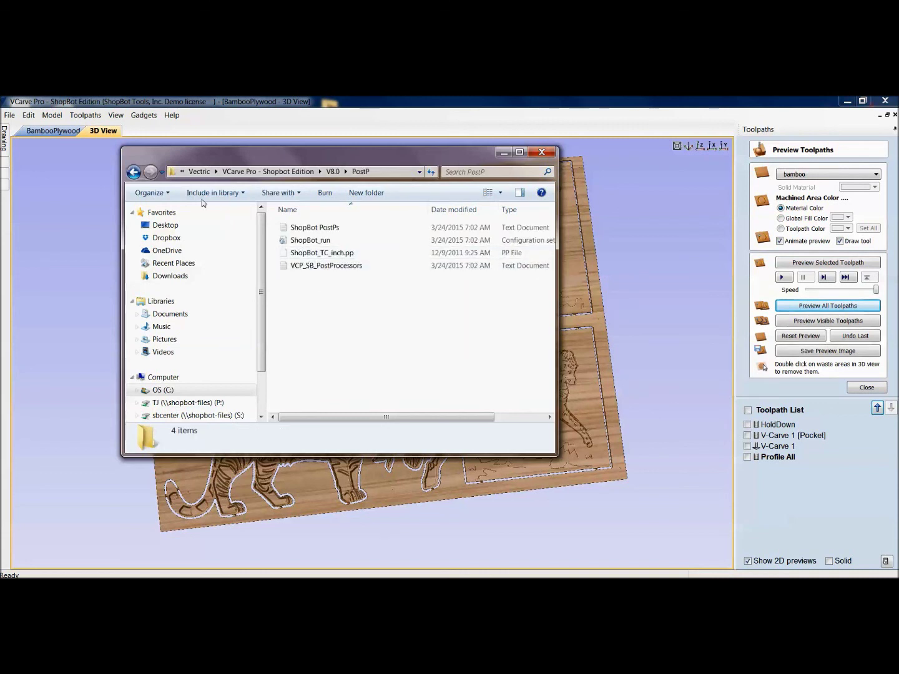
left_click(298, 253)
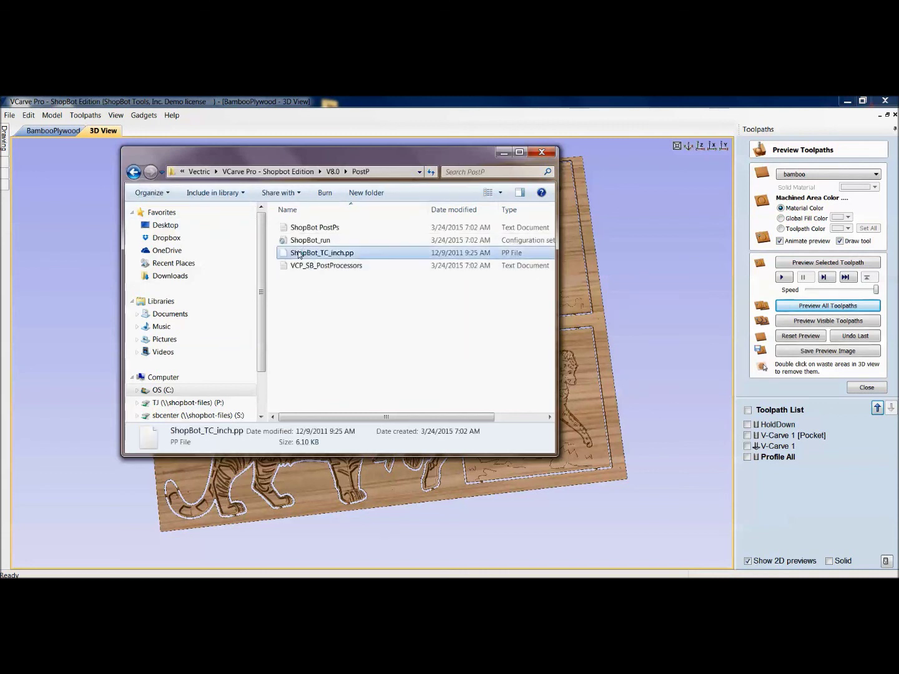
left_click(133, 172)
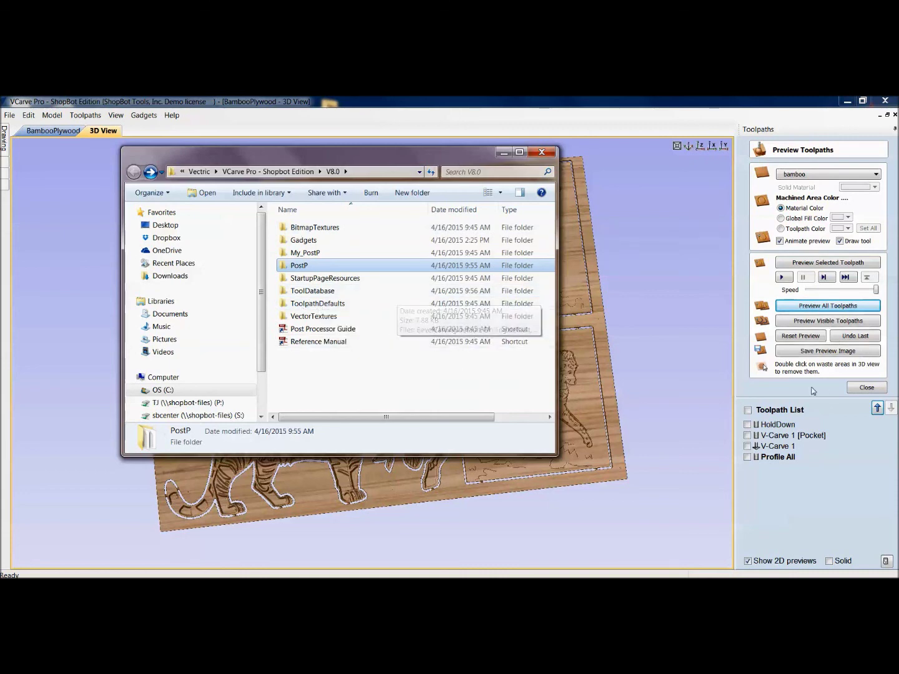
left_click(541, 153)
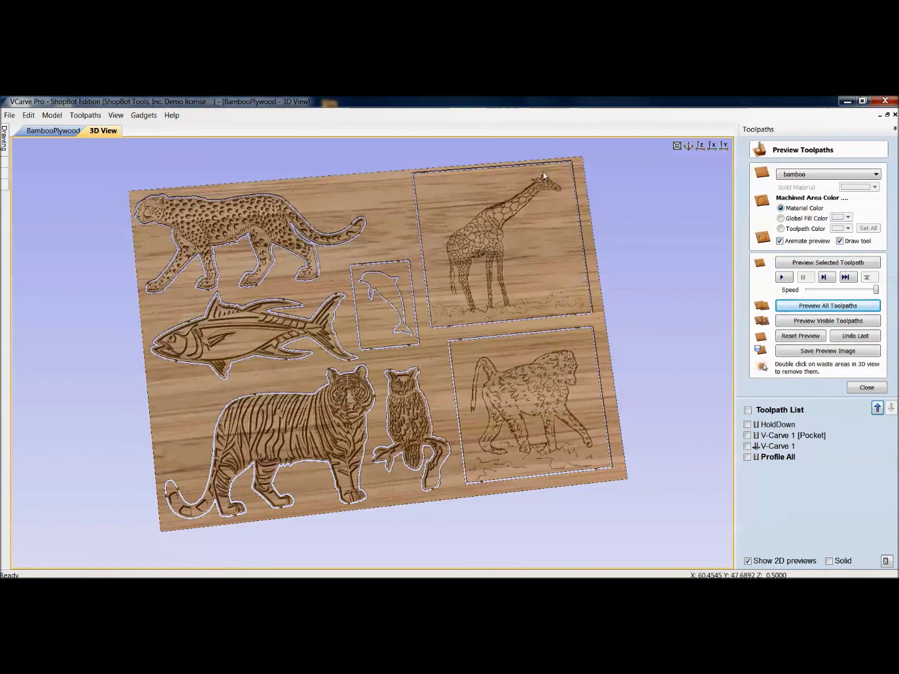
left_click(872, 390)
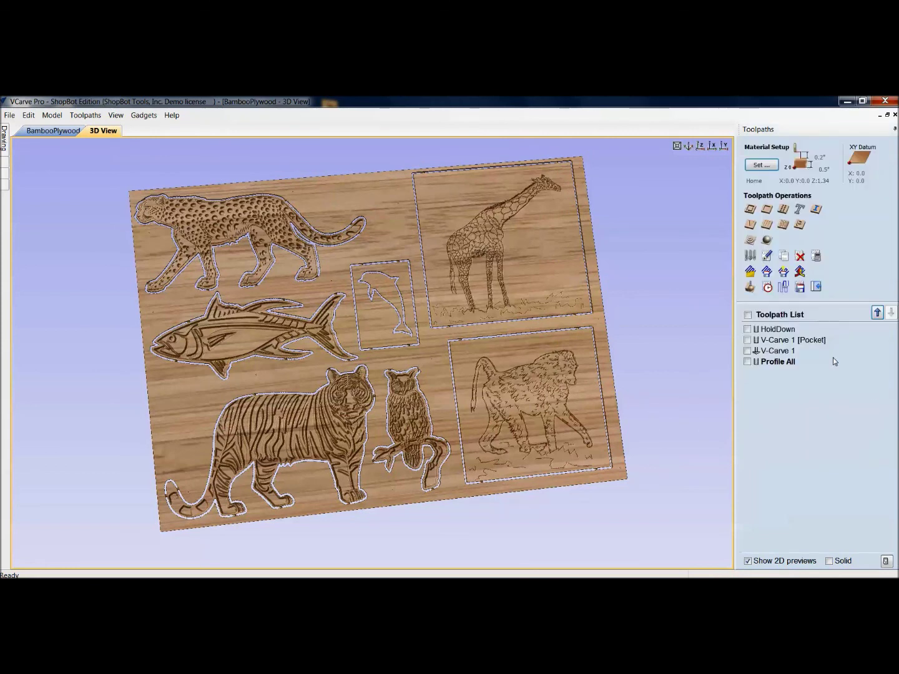
Open the Tool Database from the Toolpath Operations panel to view the SB Starter Set
left_click(749, 272)
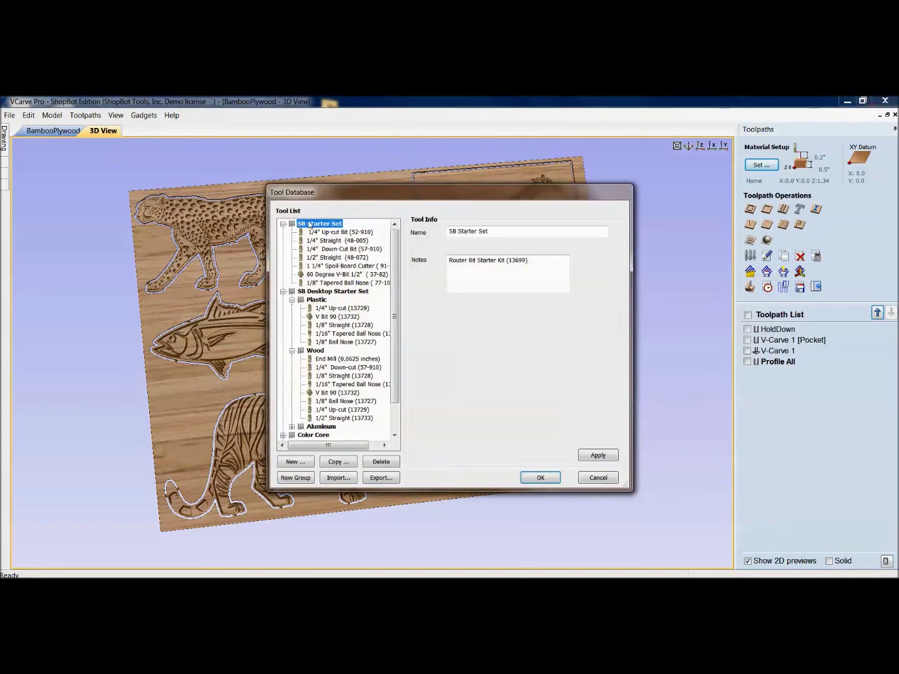